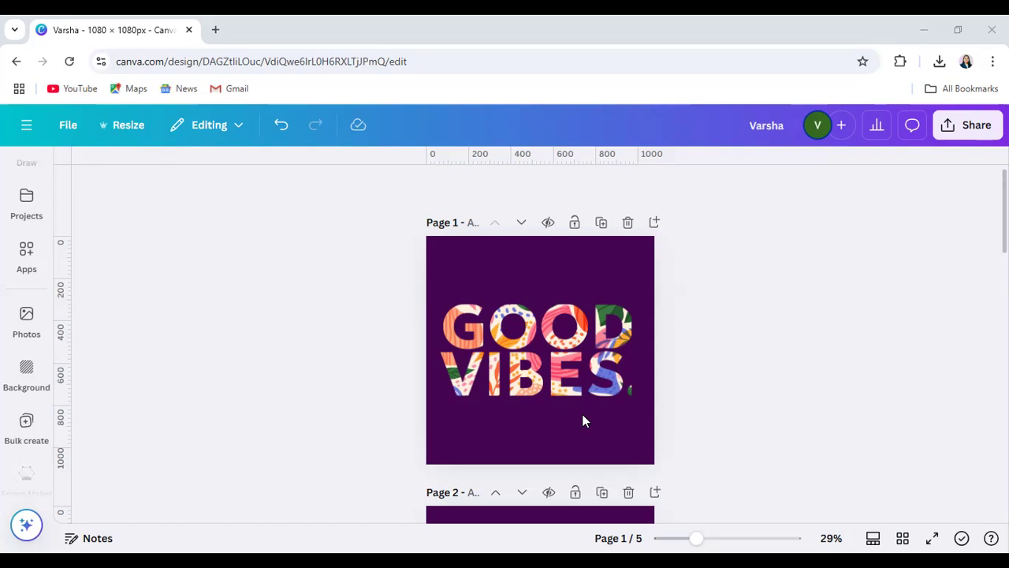
Add a new page after page 5, the one with the word Nature
scroll(579, 414, down, 5)
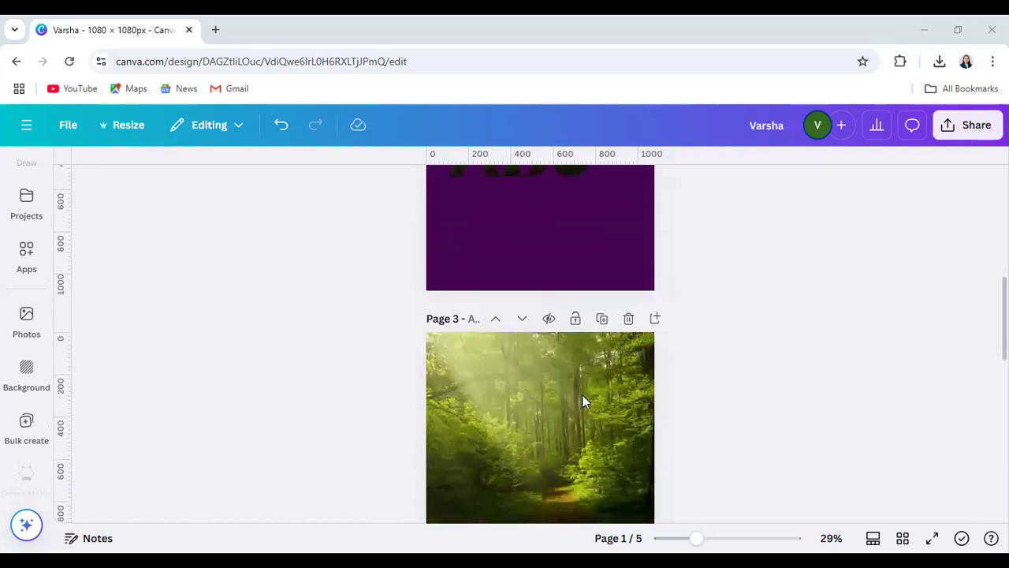
scroll(582, 394, up, 6)
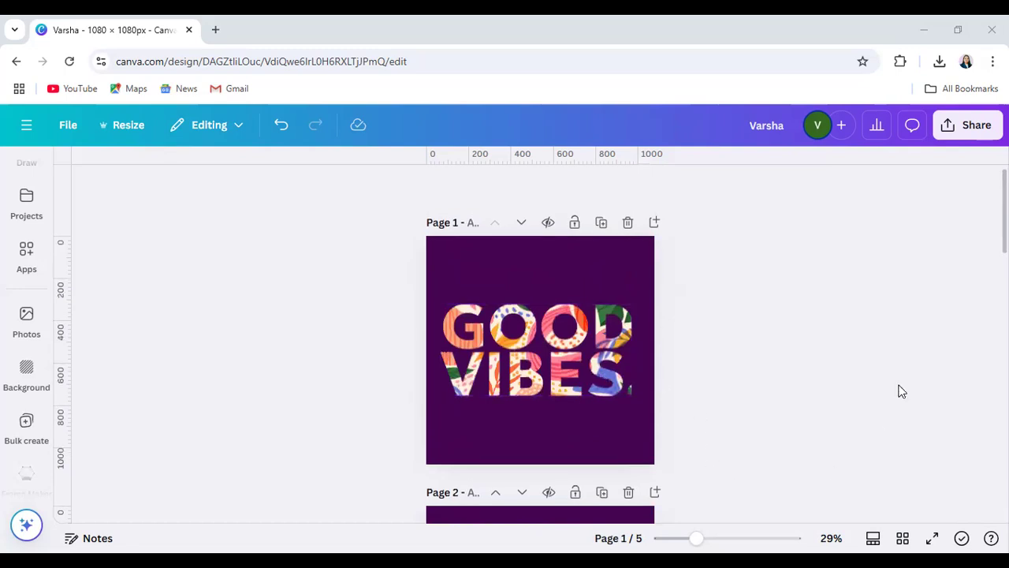
scroll(636, 457, down, 8)
scroll(634, 453, down, 6)
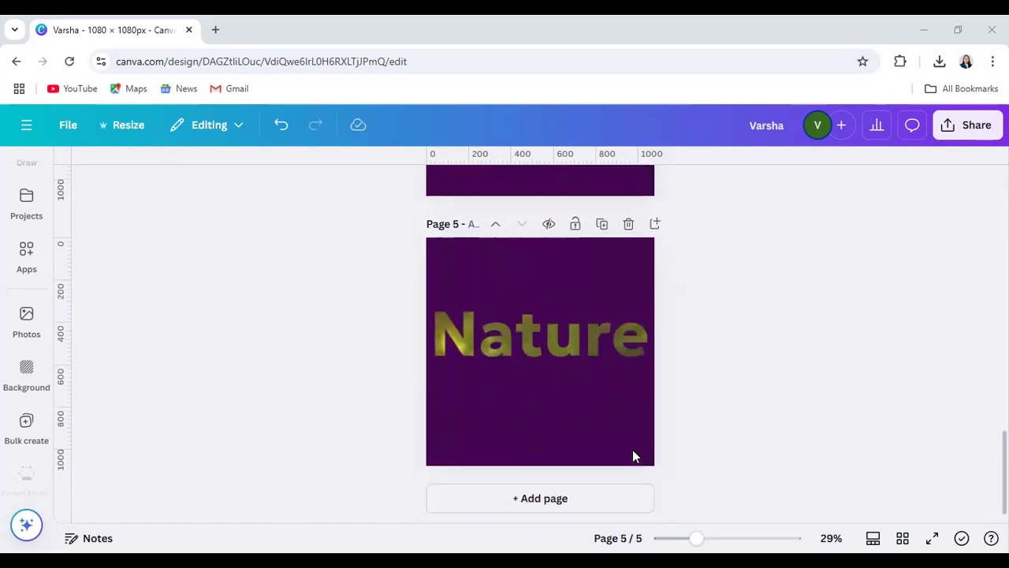
click(655, 223)
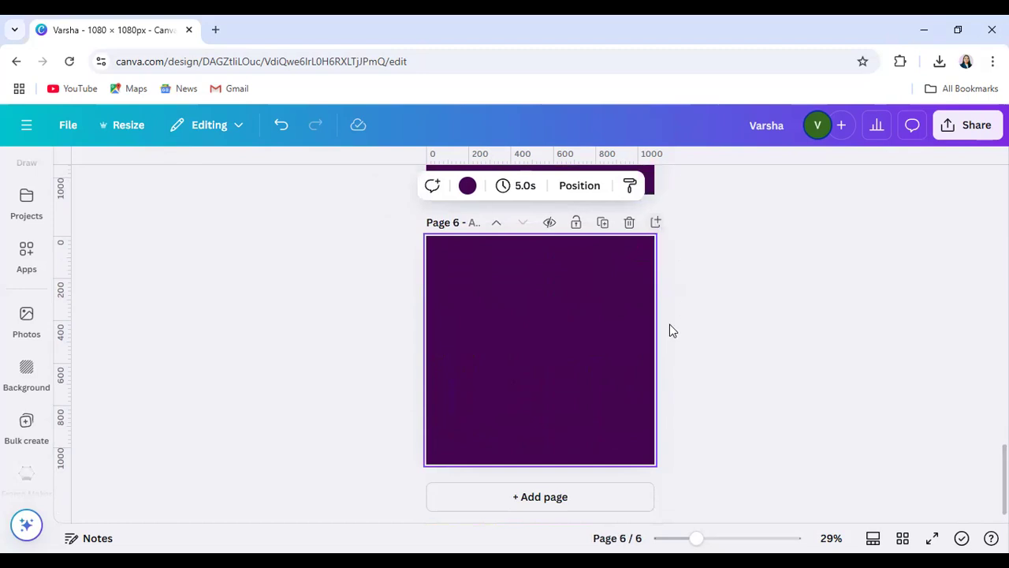
Search the elements for "A frame"
click(27, 268)
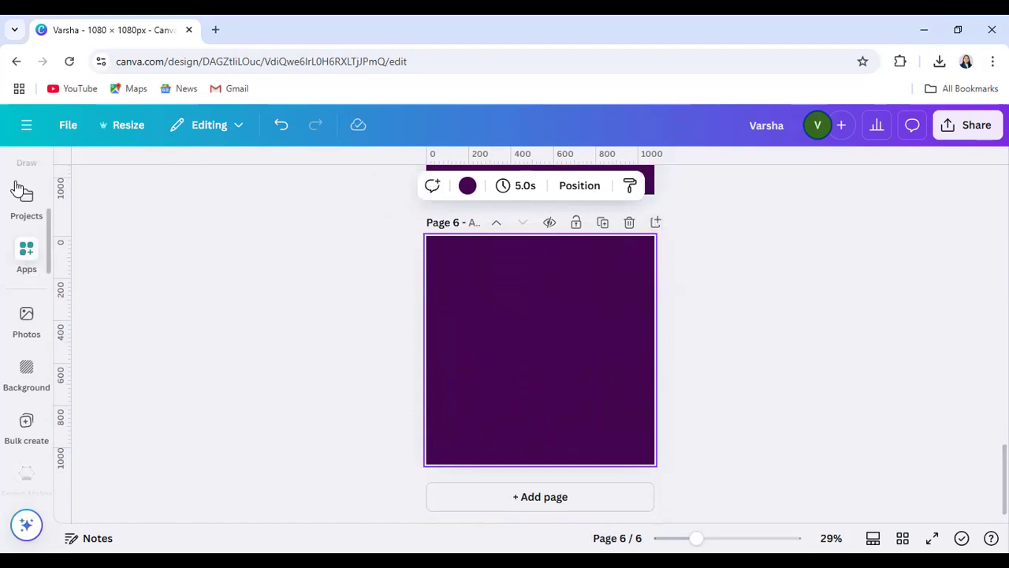
click(26, 228)
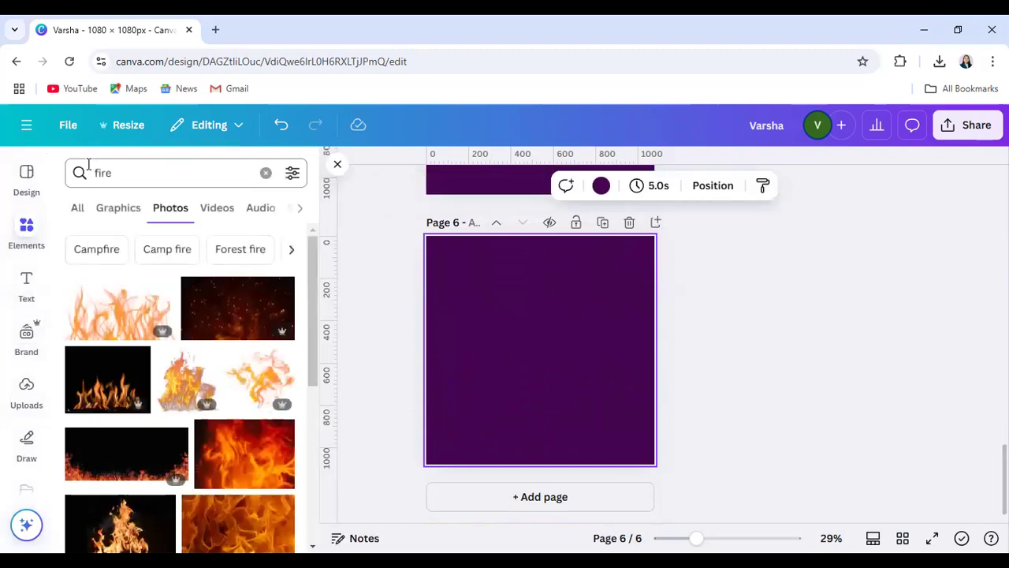
click(123, 171)
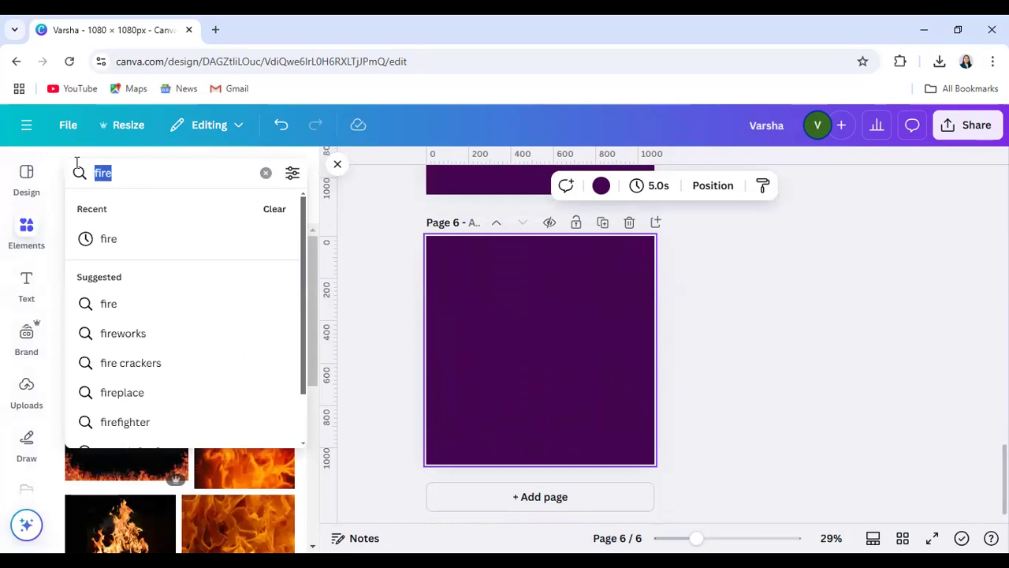
text(A)
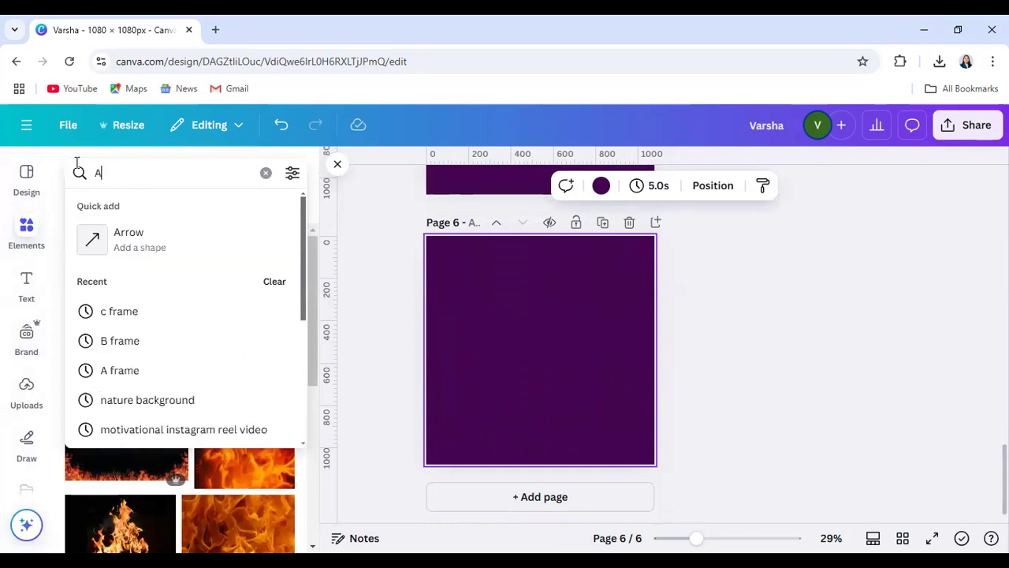
text( frame)
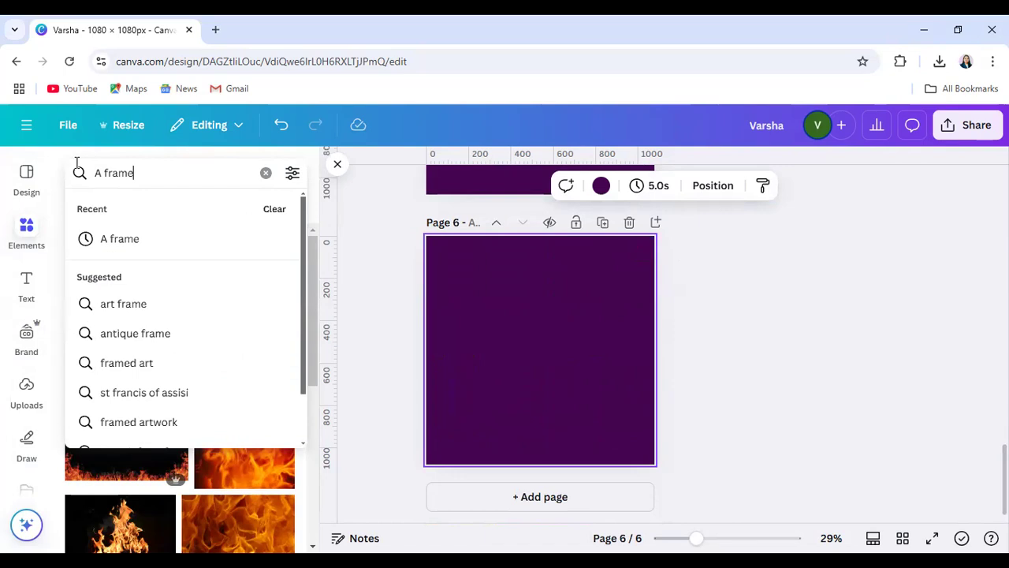
key(Return)
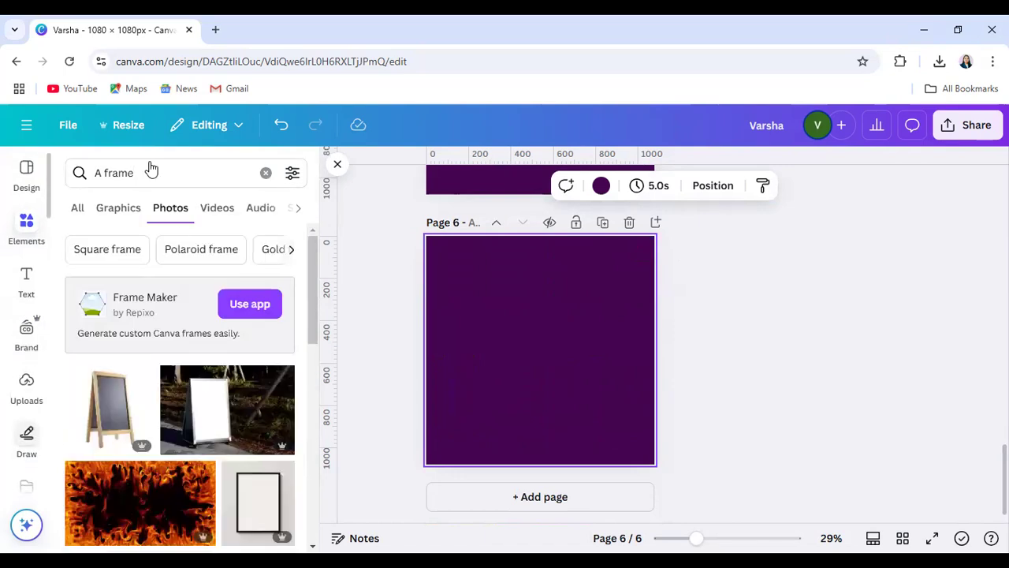
Restrict the results to frames, add the bold letter A frame to page 6 and shrink it near the page's left edge
scroll(142, 390, down, 3)
scroll(170, 367, up, 3)
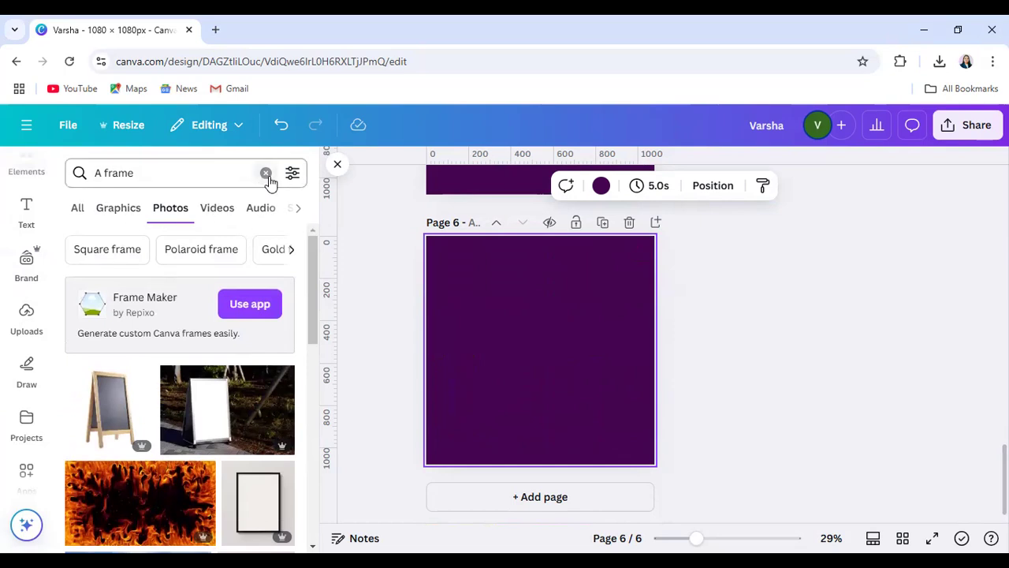
click(299, 210)
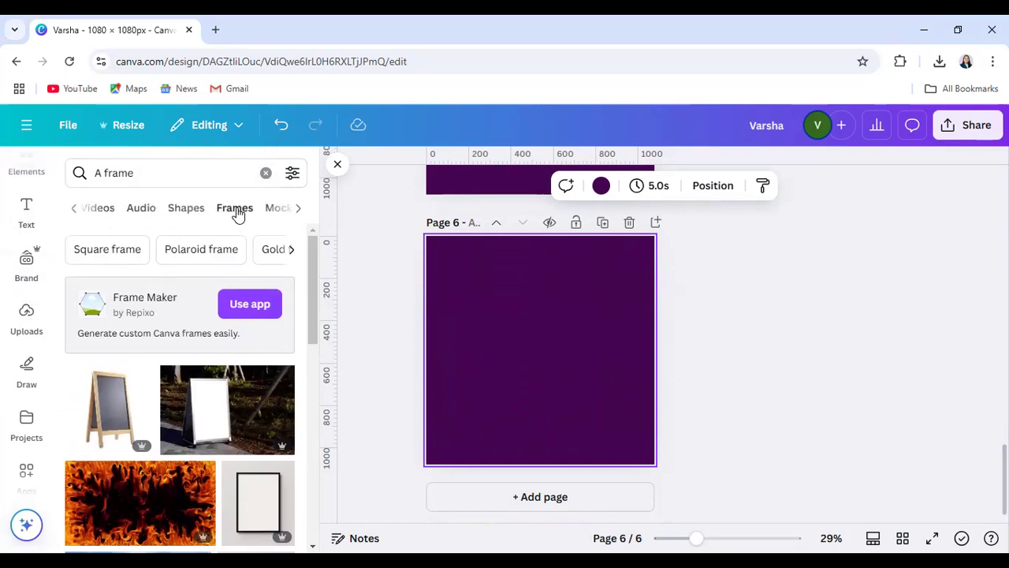
click(233, 210)
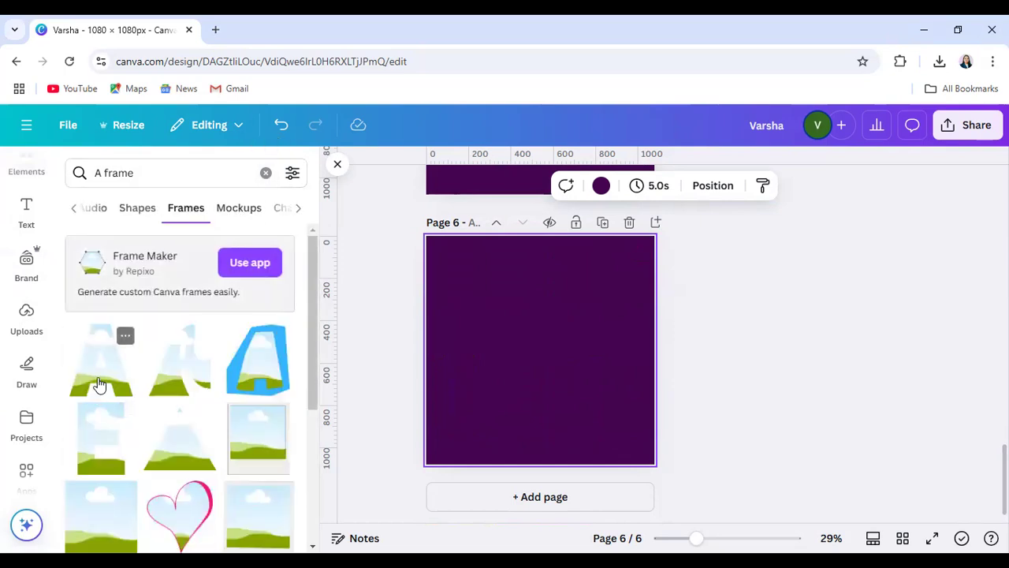
click(95, 390)
drag(592, 408, 461, 356)
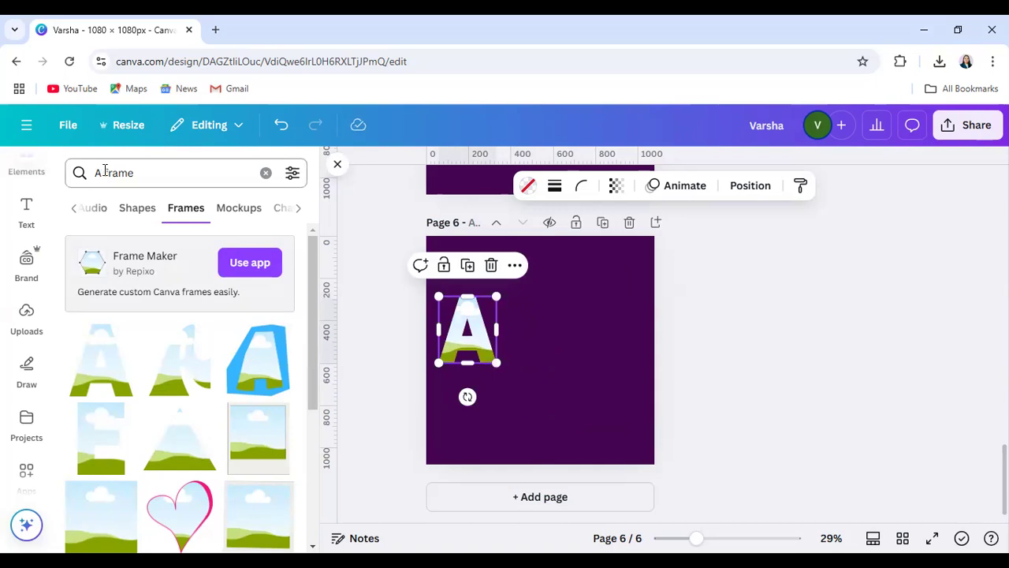
Search for "B frame", add a letter B frame and scale it down to sit beside the A at matching height
drag(103, 172, 80, 172)
text(B)
key(Return)
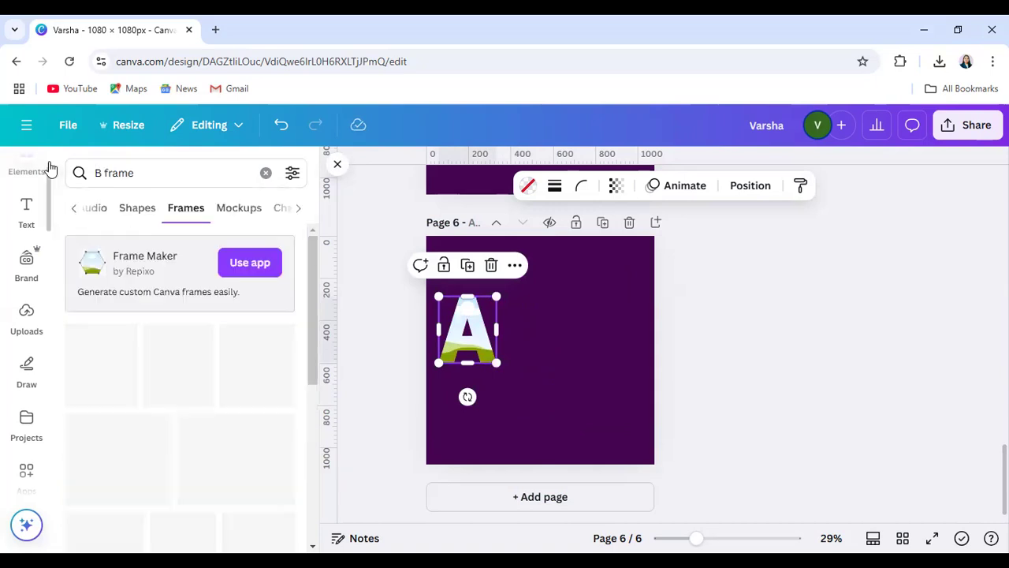
click(88, 354)
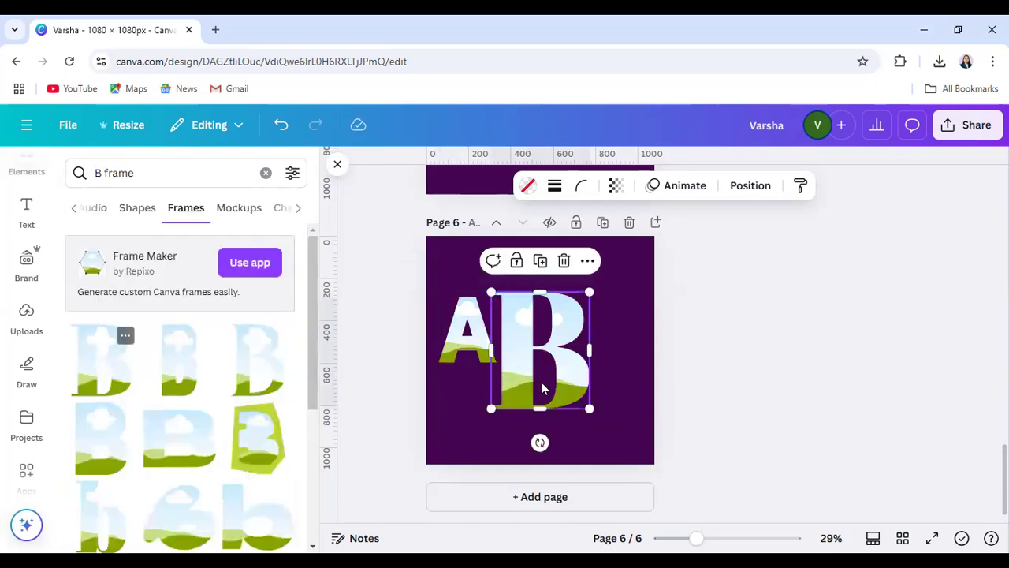
drag(593, 411, 551, 348)
Search for "C frame", add a bold letter C frame, shrink it and place it beside the B
double_click(96, 172)
text(c)
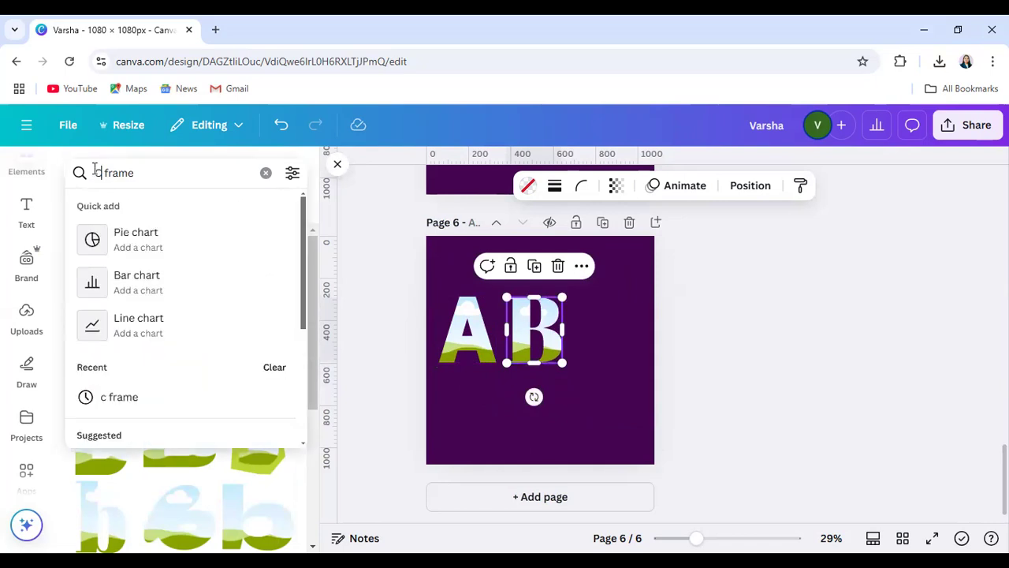
key(Return)
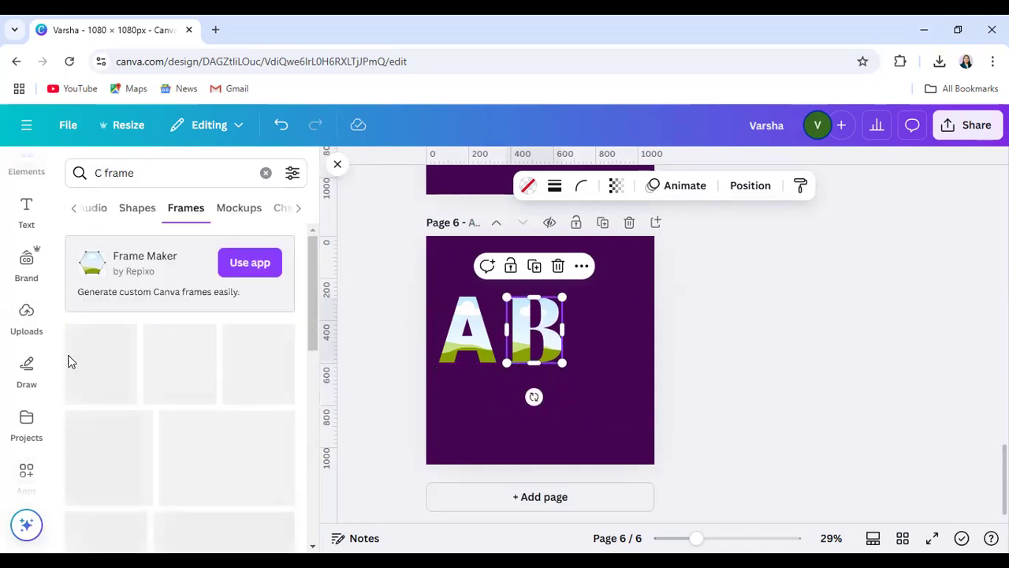
click(110, 363)
drag(491, 412, 536, 387)
drag(556, 347, 579, 362)
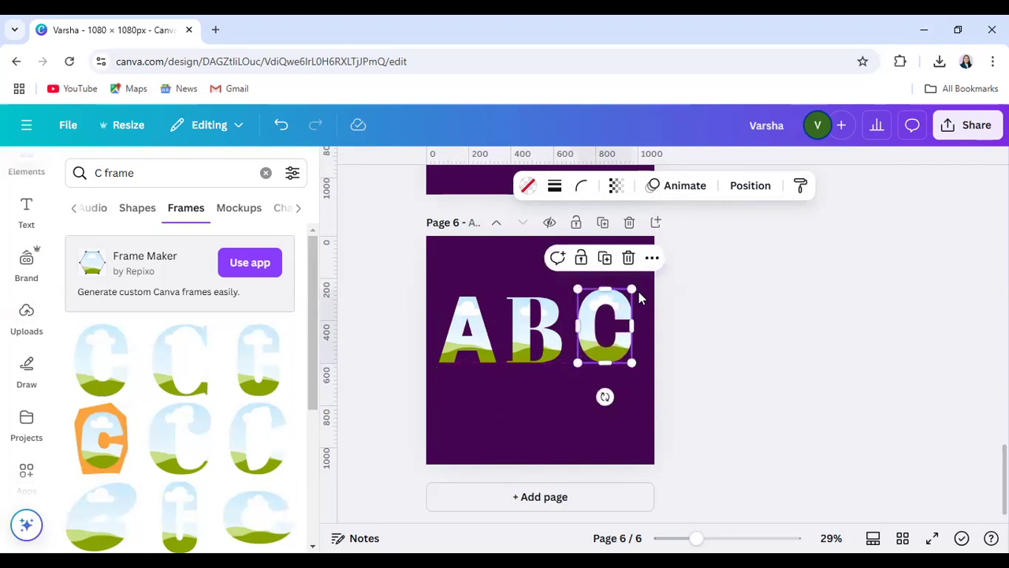
Resize the C frame to about 230 wide and 313 high so its top aligns with the A and B
drag(632, 289, 643, 302)
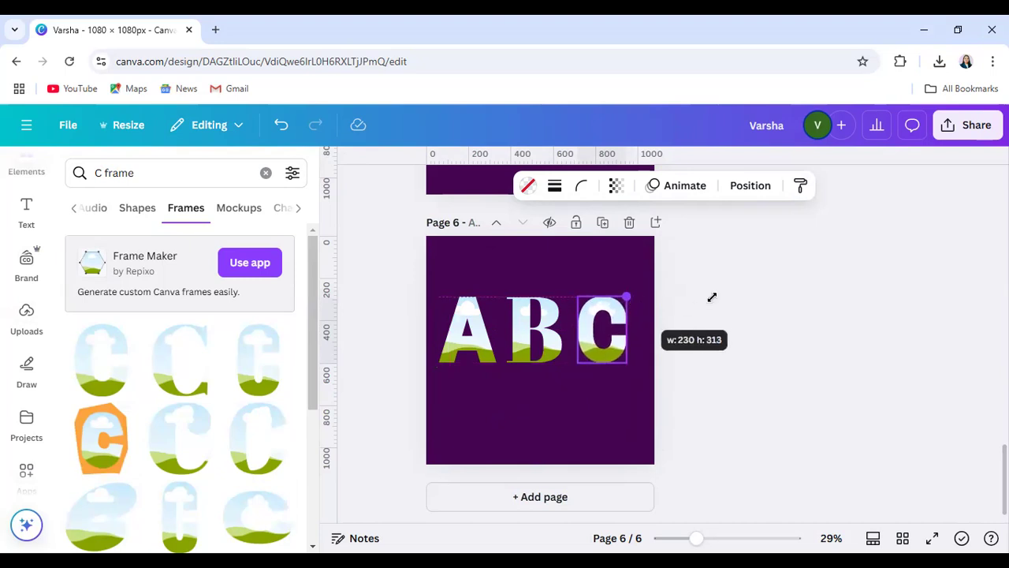
click(659, 331)
click(580, 298)
drag(579, 296, 577, 295)
click(717, 290)
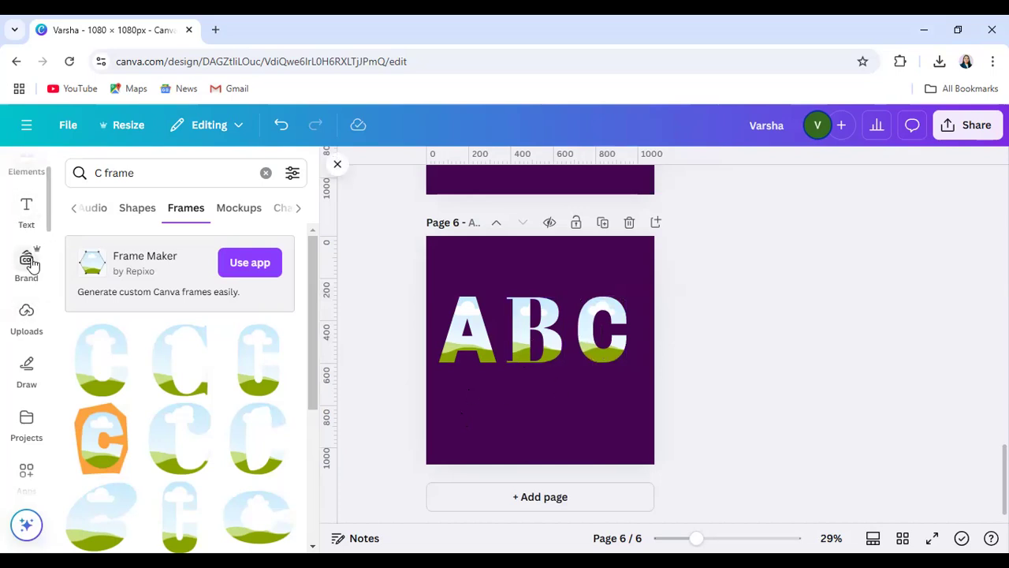
Clear the element search and fill the C, B and A frames with the uploaded forest photo
scroll(27, 261, up, 2)
click(28, 230)
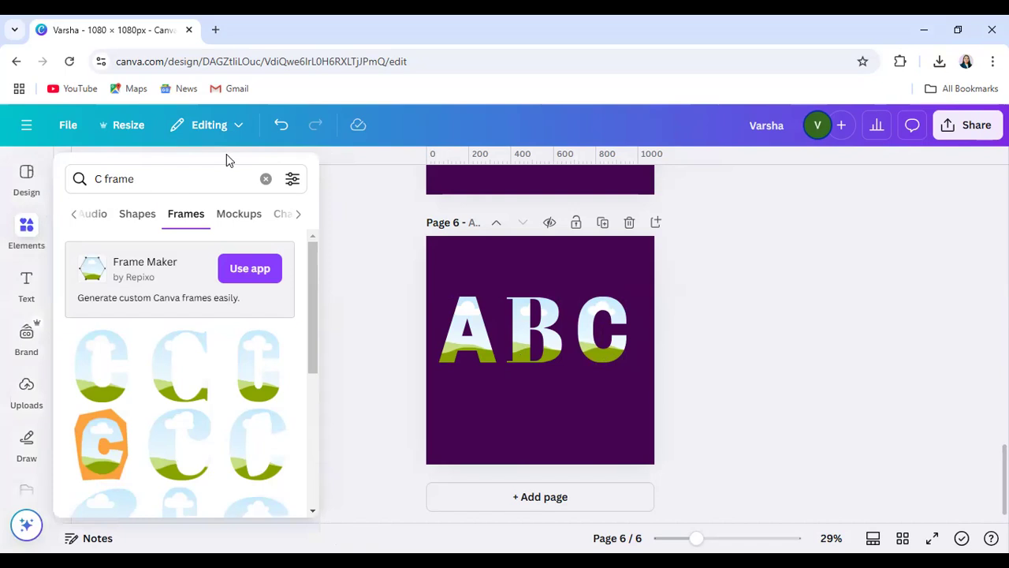
click(266, 179)
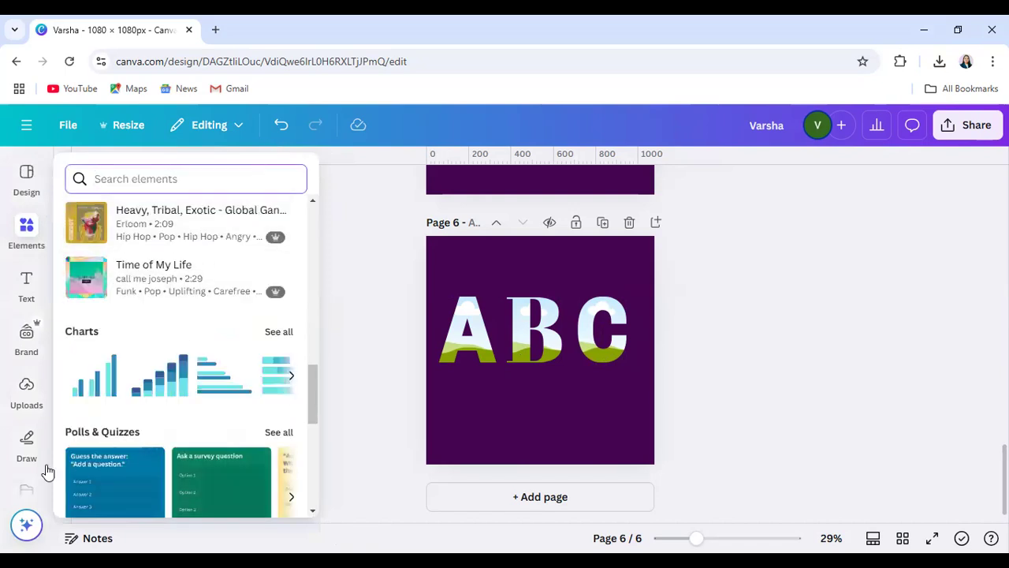
scroll(24, 370, down, 2)
click(31, 315)
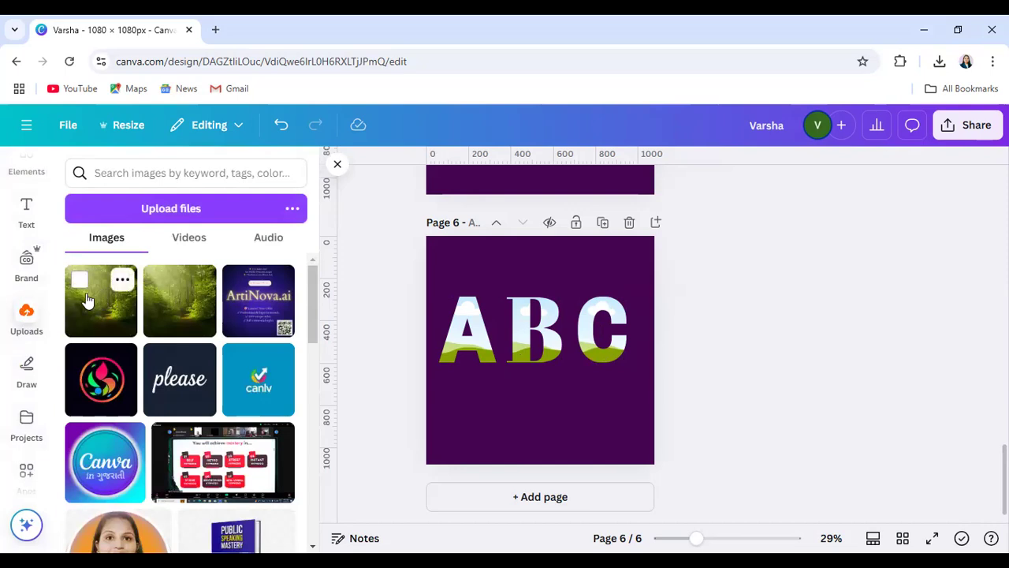
drag(86, 299, 138, 330)
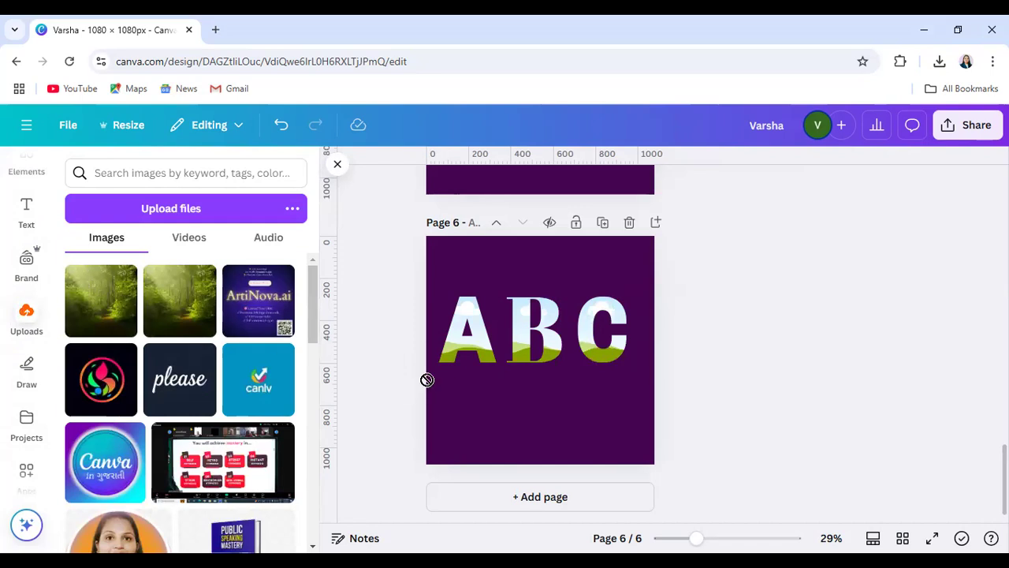
drag(69, 310, 588, 328)
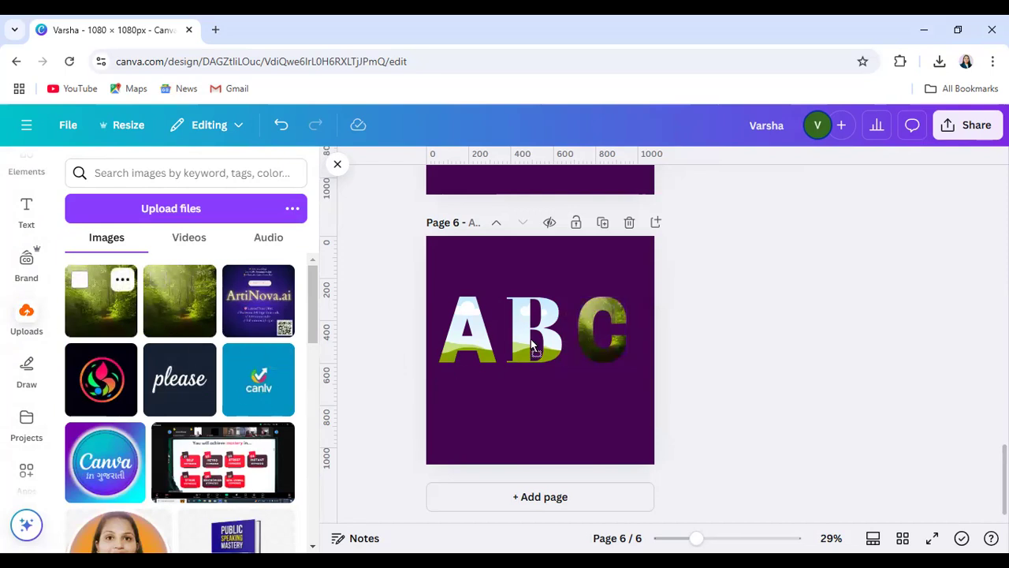
drag(558, 324, 548, 335)
drag(116, 306, 445, 350)
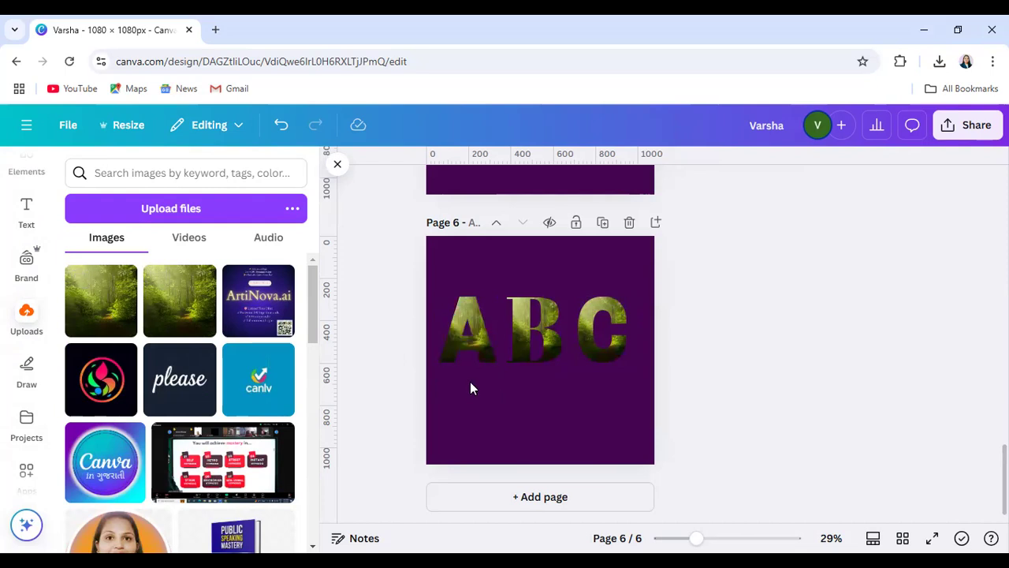
Reposition the forest photo inside the A and B letter frames
click(467, 340)
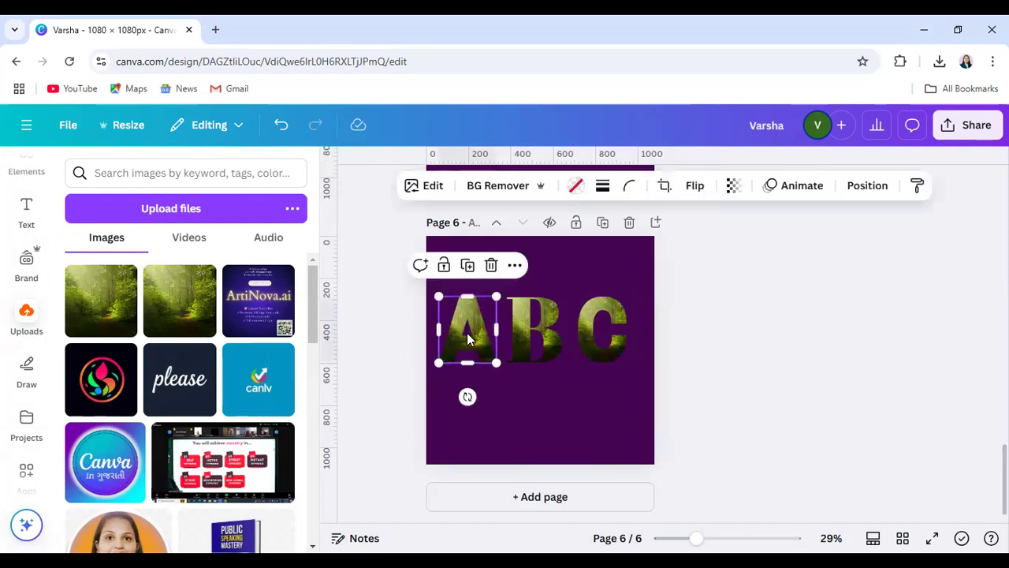
double_click(463, 337)
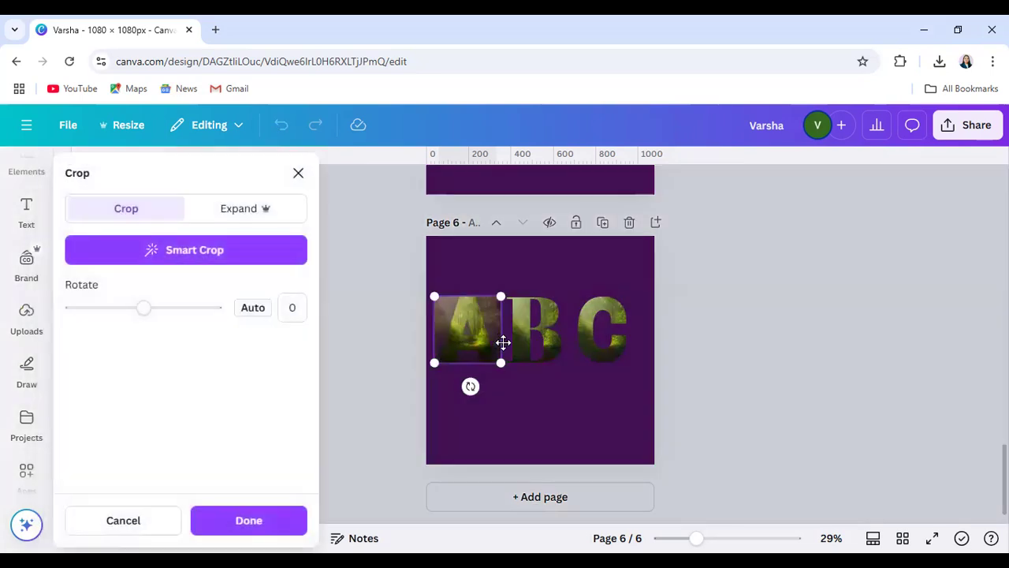
drag(562, 348, 538, 356)
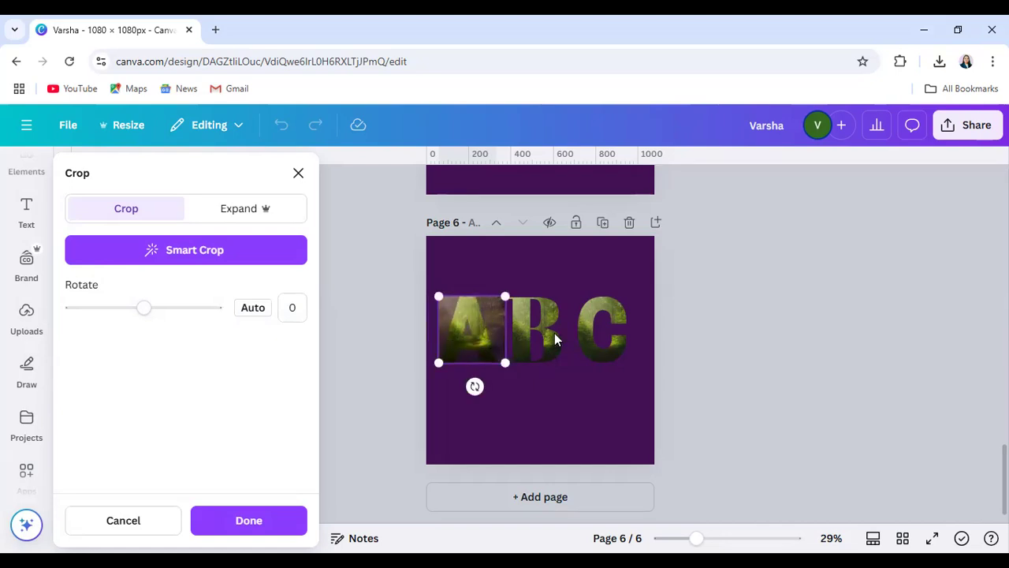
click(554, 332)
double_click(536, 338)
drag(600, 341, 550, 338)
Reposition the forest photo inside the C letter frame and deselect it
click(615, 333)
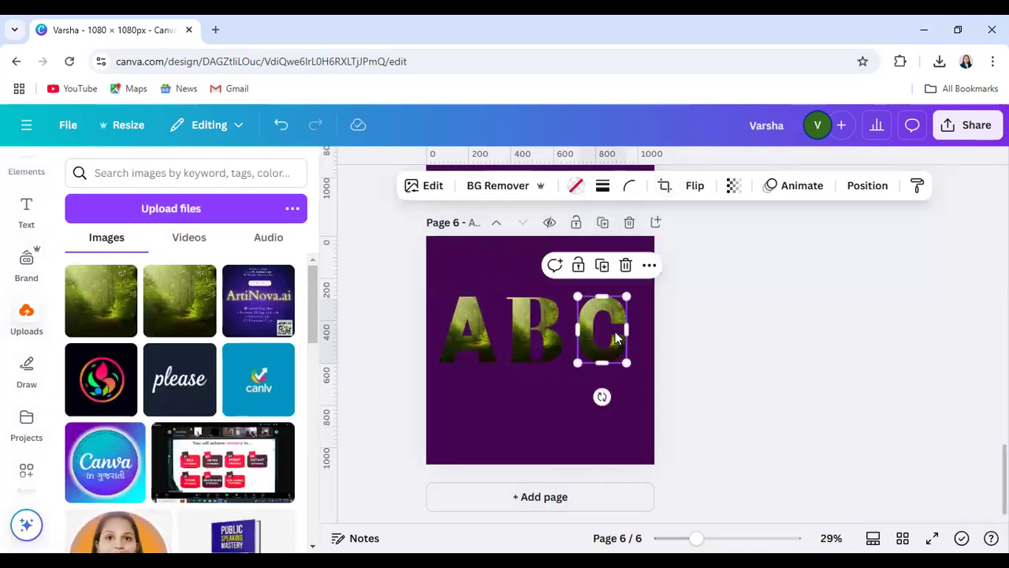
double_click(612, 338)
drag(610, 336, 584, 335)
click(736, 338)
click(743, 334)
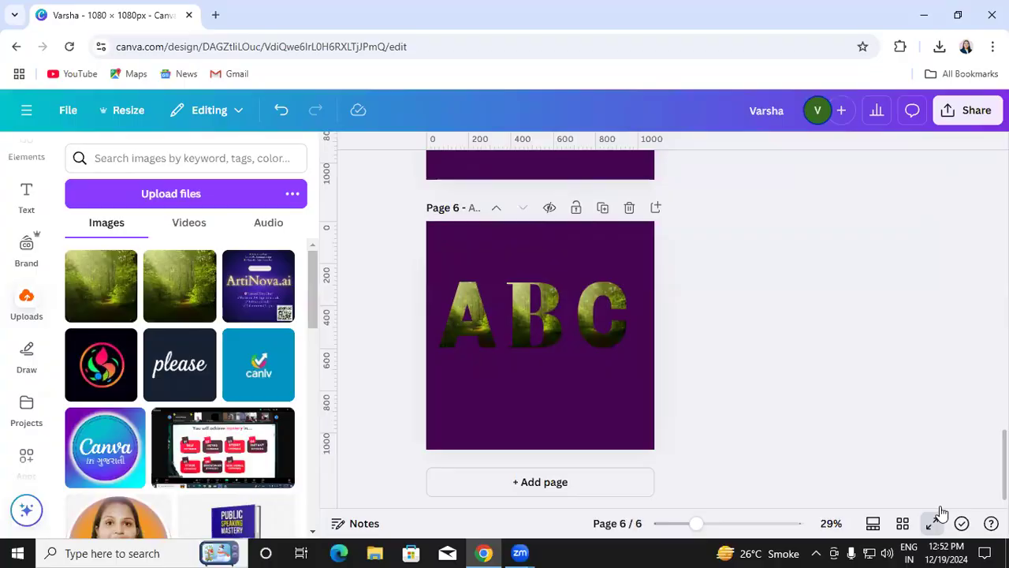
Preview the ABC page in full screen, exit the preview and add a new page after page 6
click(932, 538)
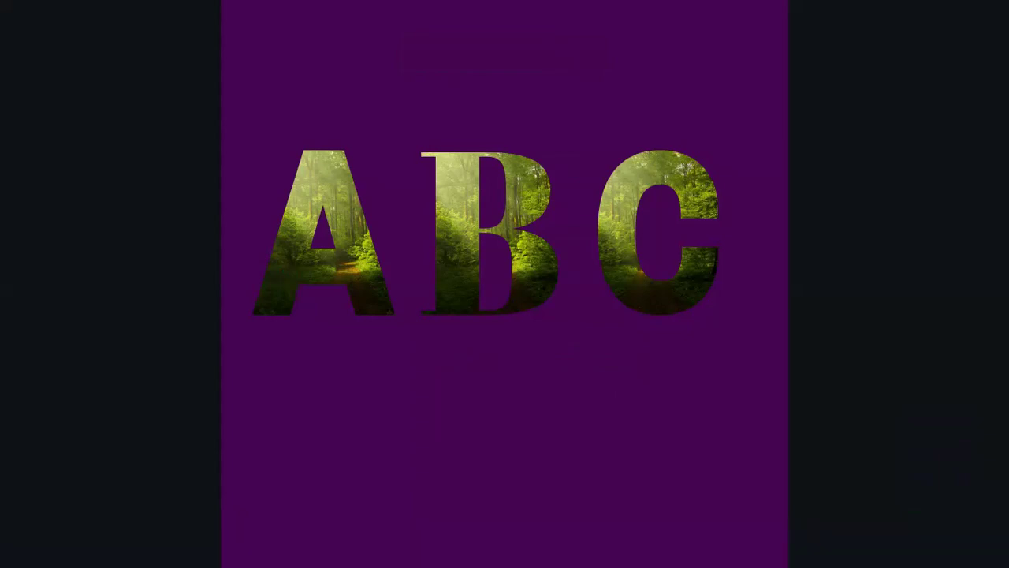
key(Escape)
click(541, 504)
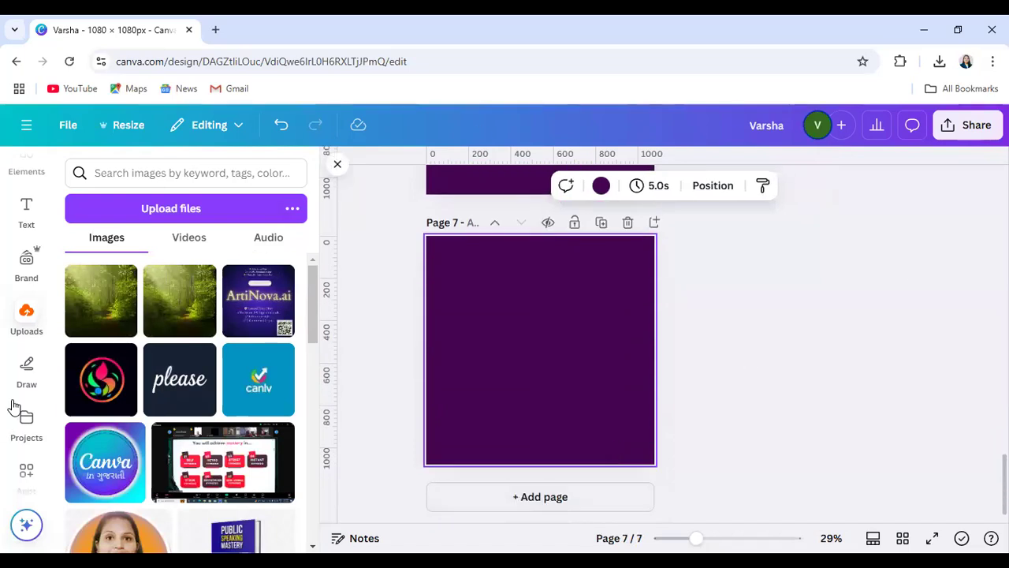
scroll(33, 365, down, 2)
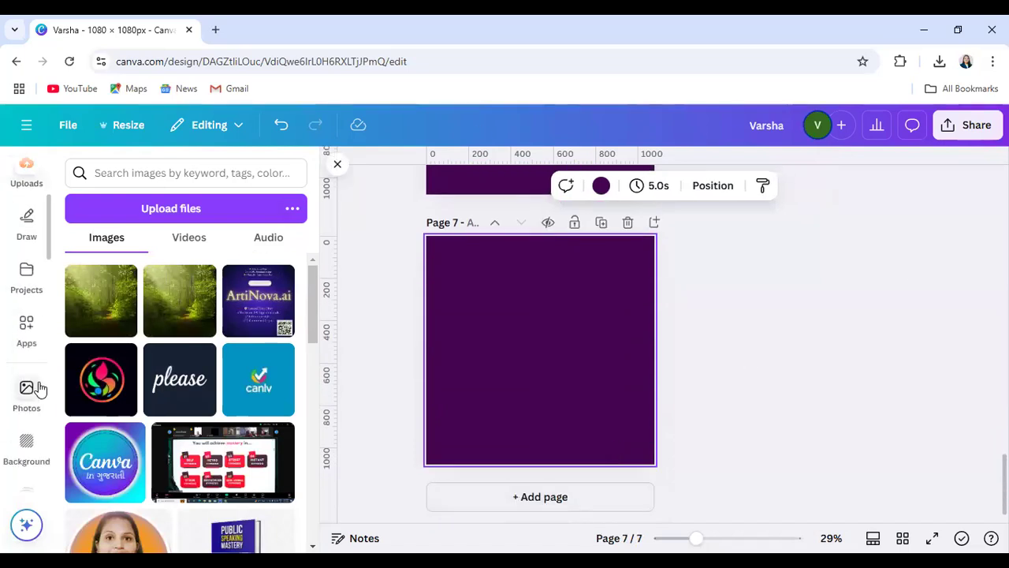
Search the Canva apps for TypeCutOut and open that app
click(28, 327)
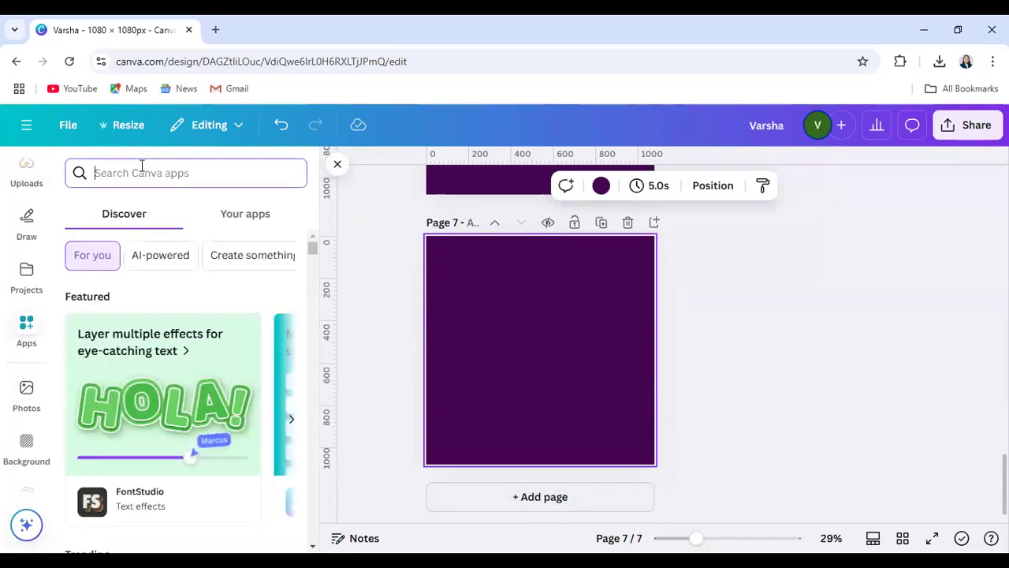
text(typ)
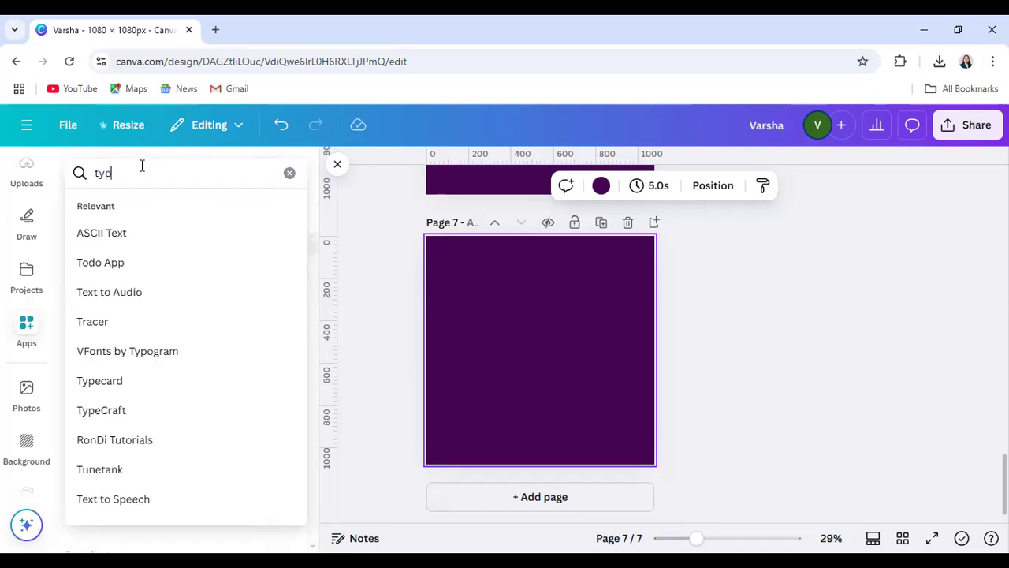
text(ecut)
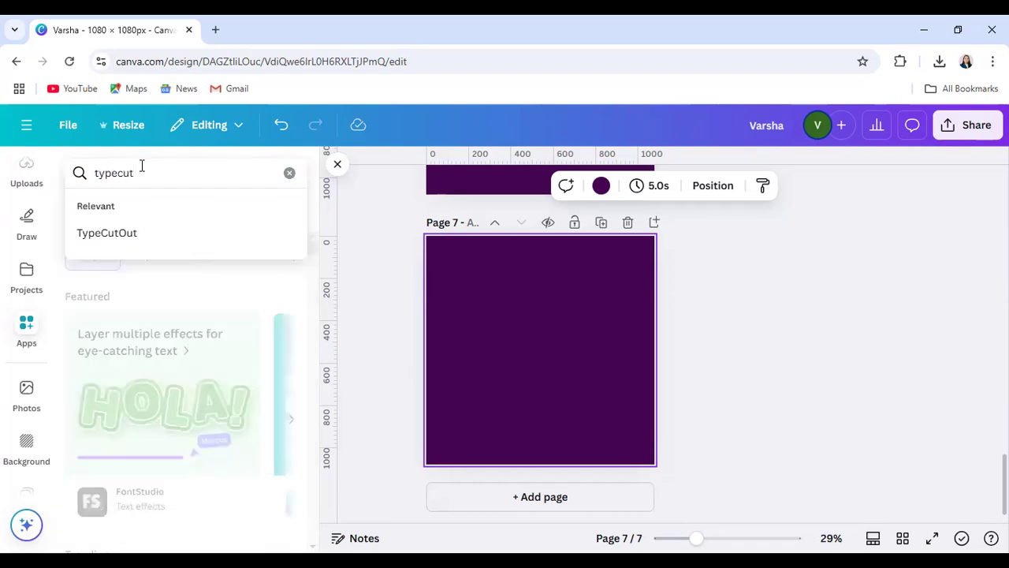
click(105, 235)
click(82, 239)
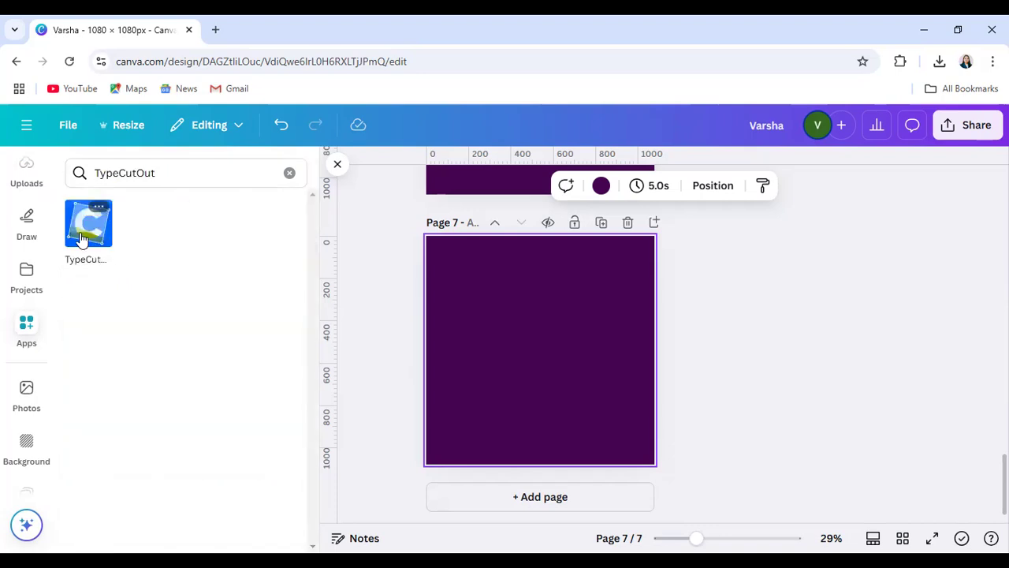
scroll(185, 421, up, 10)
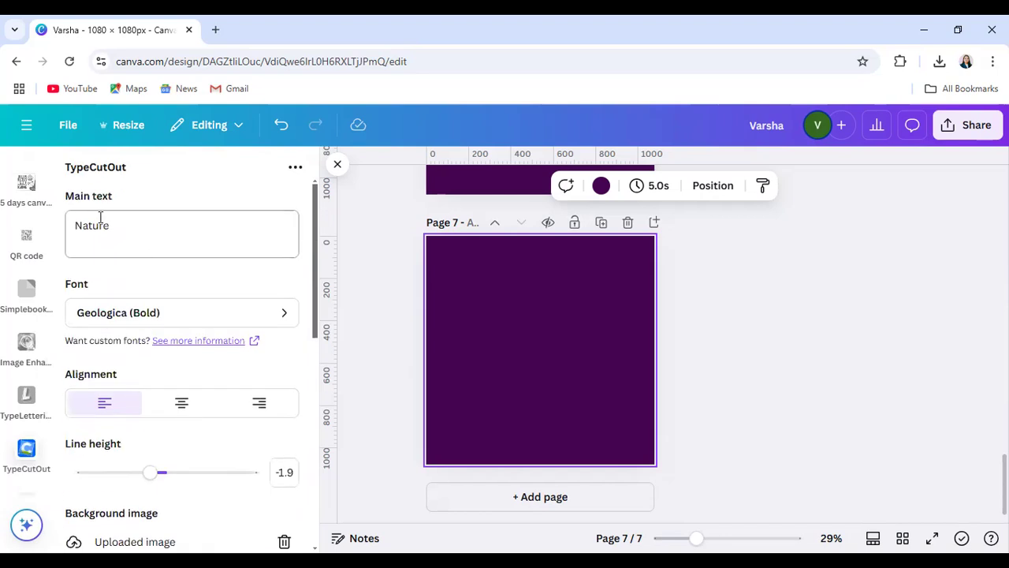
Replace the main text in TypeCutOut with "Fire" and look over the remaining text and image settings
drag(116, 230, 2, 230)
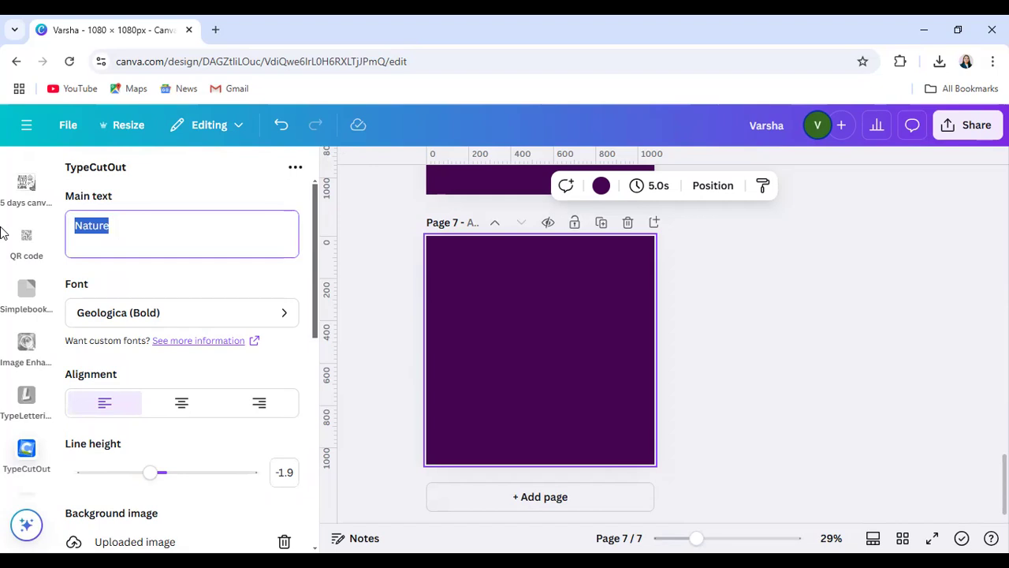
text(Na)
key(BackSpace)
text(Fire)
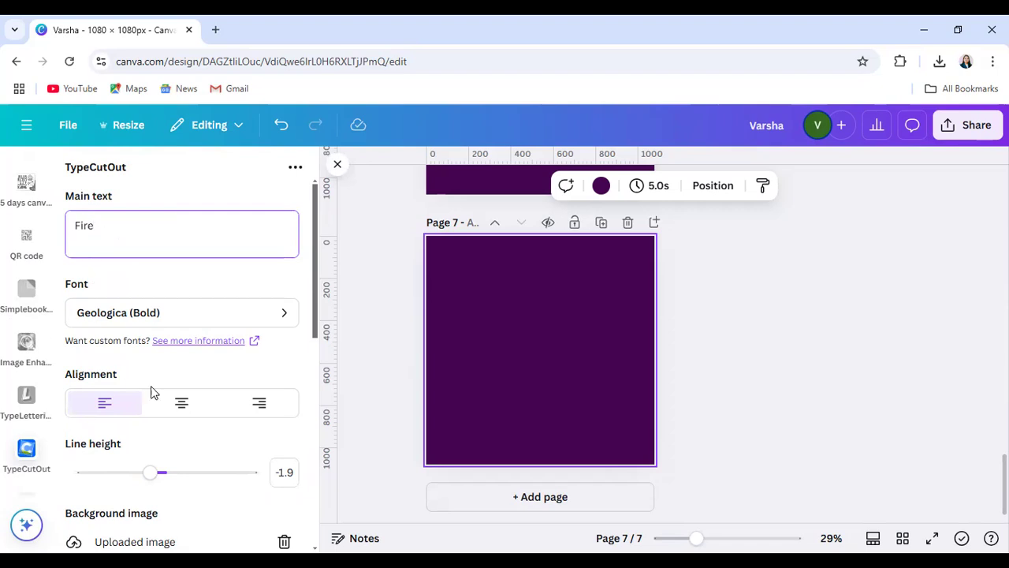
scroll(197, 418, down, 3)
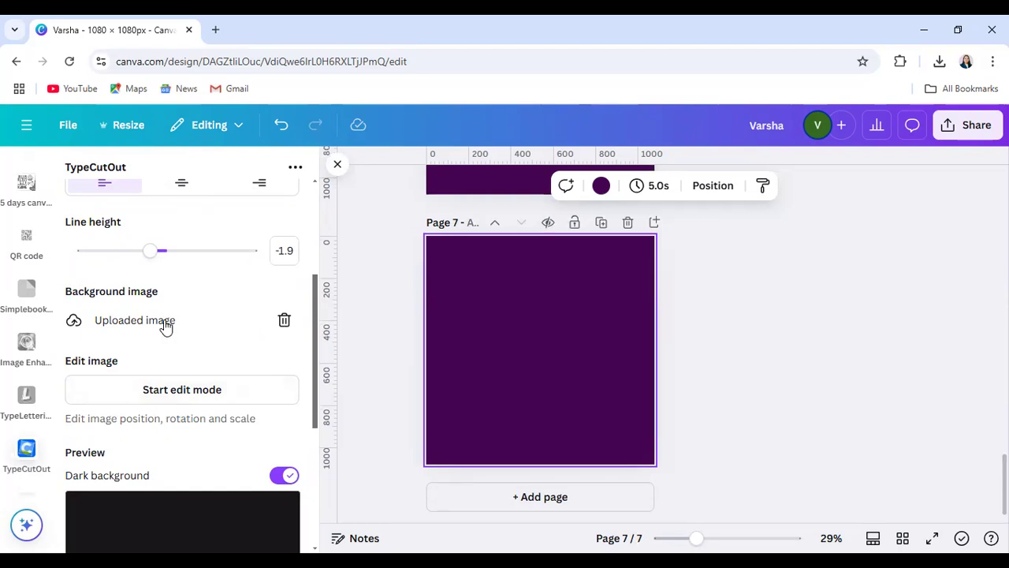
scroll(165, 377, up, 3)
scroll(164, 378, down, 2)
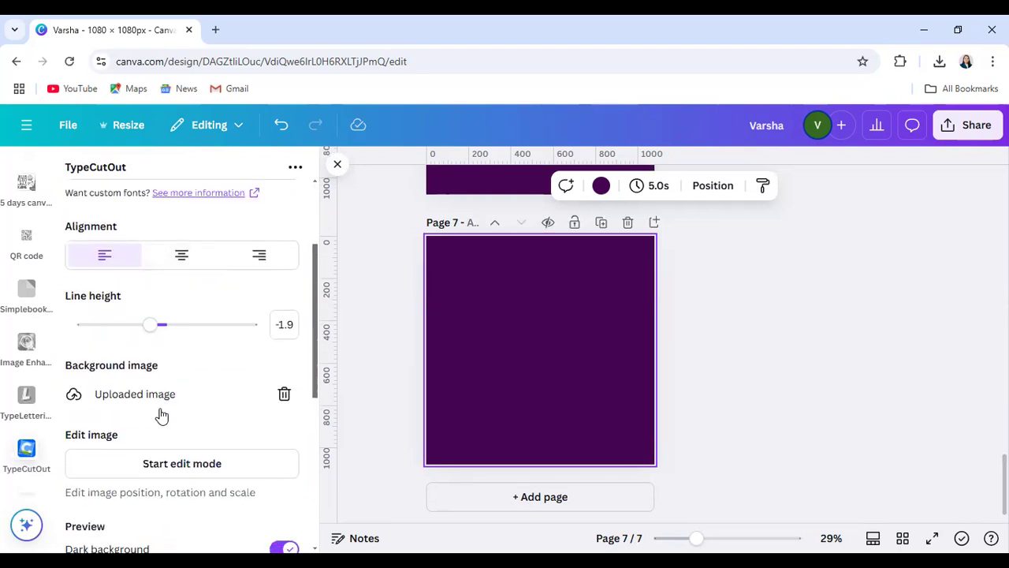
scroll(166, 380, up, 2)
scroll(173, 410, down, 3)
scroll(158, 383, up, 3)
Set the TypeCutOut main text to "Nature"
key(ctrl+a)
text(N)
key(BackSpace)
text(ture)
scroll(142, 371, down, 1)
scroll(146, 367, up, 1)
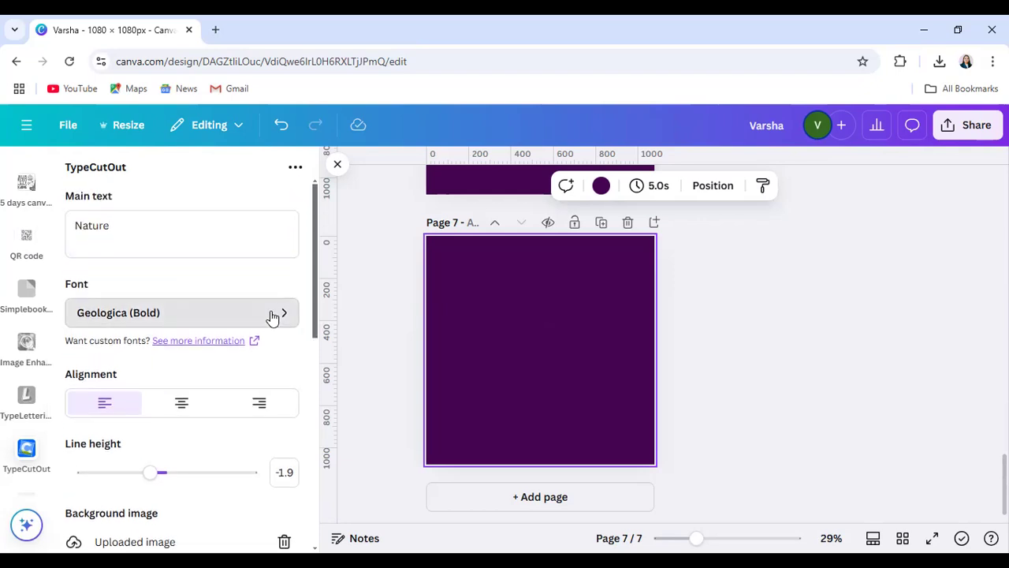
Change the cut-out text font to ADLaM Display Regular and return to the app's settings
click(274, 318)
scroll(176, 450, down, 2)
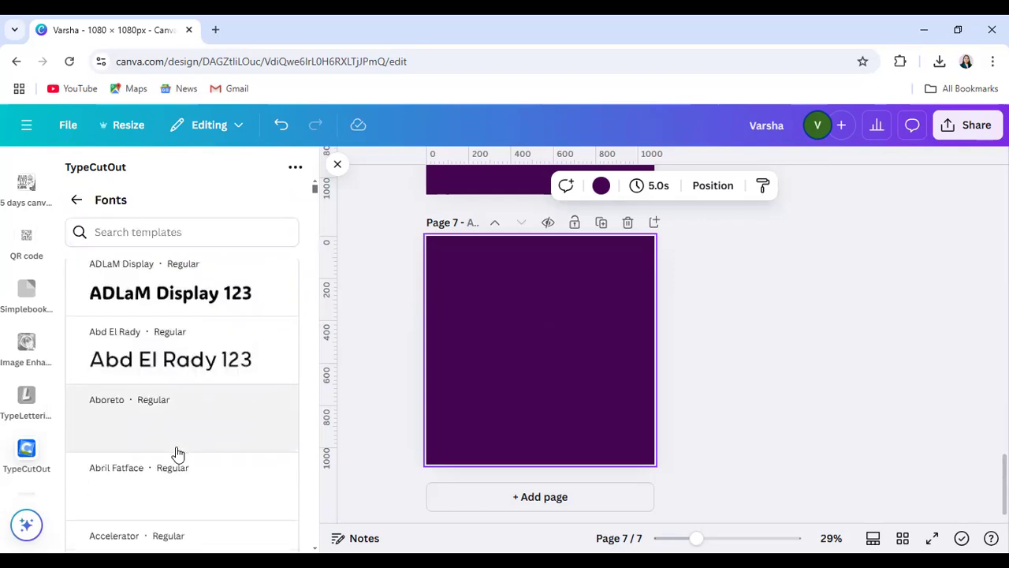
click(198, 298)
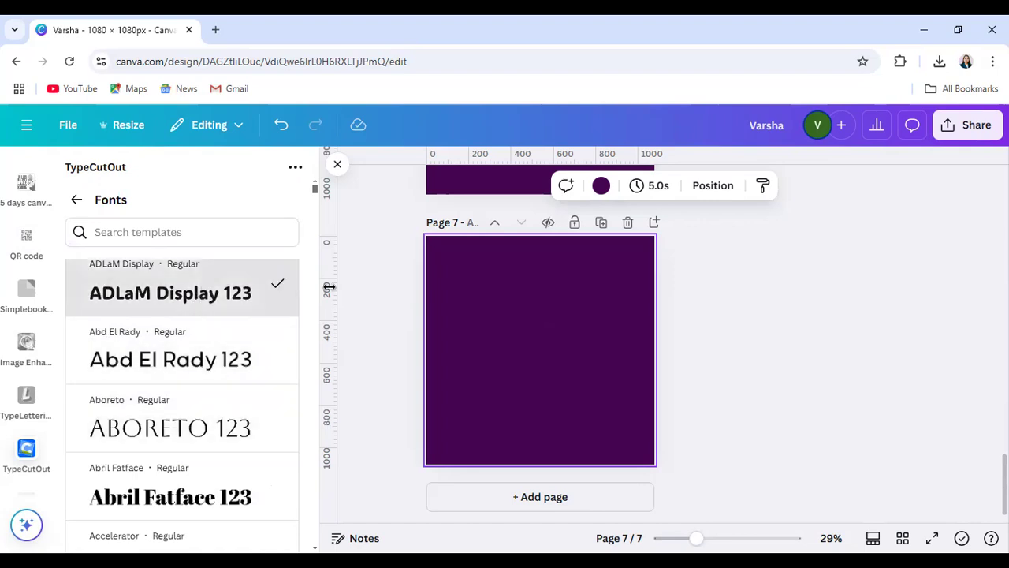
click(76, 199)
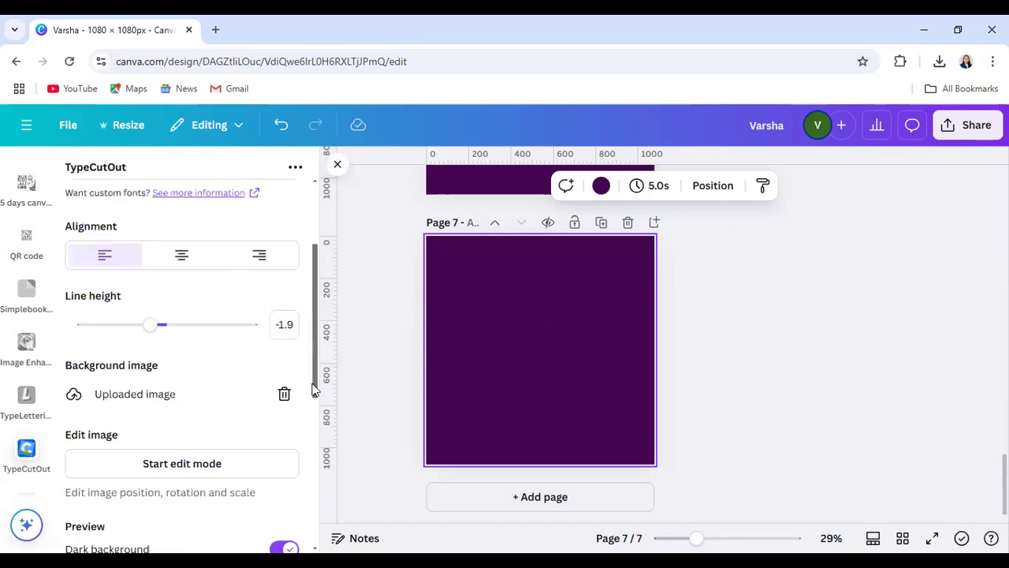
Check the preview of the cut-out text and remove its current background image
scroll(226, 441, down, 1)
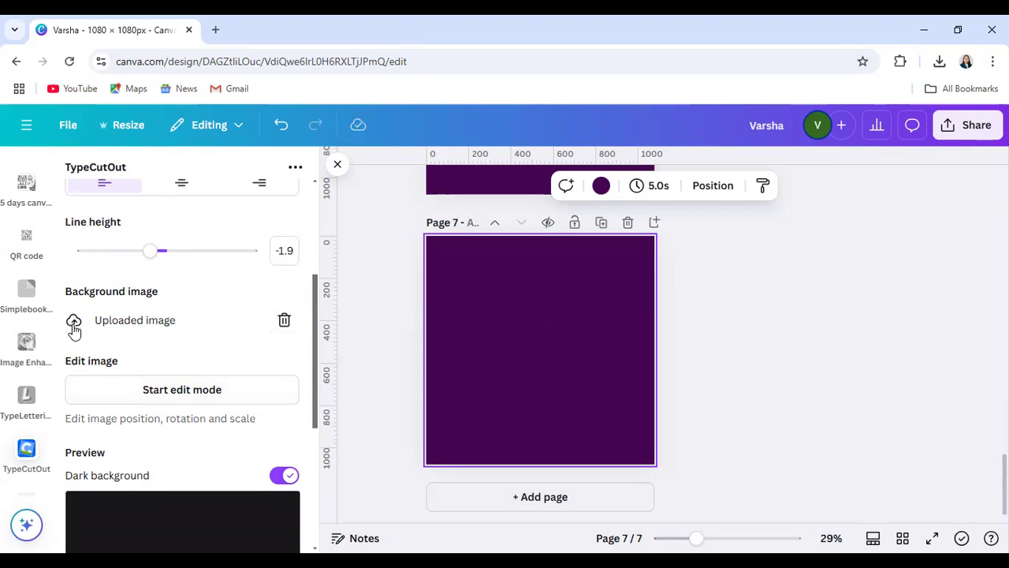
scroll(171, 360, down, 1)
scroll(172, 359, down, 2)
scroll(187, 295, up, 2)
scroll(237, 439, down, 4)
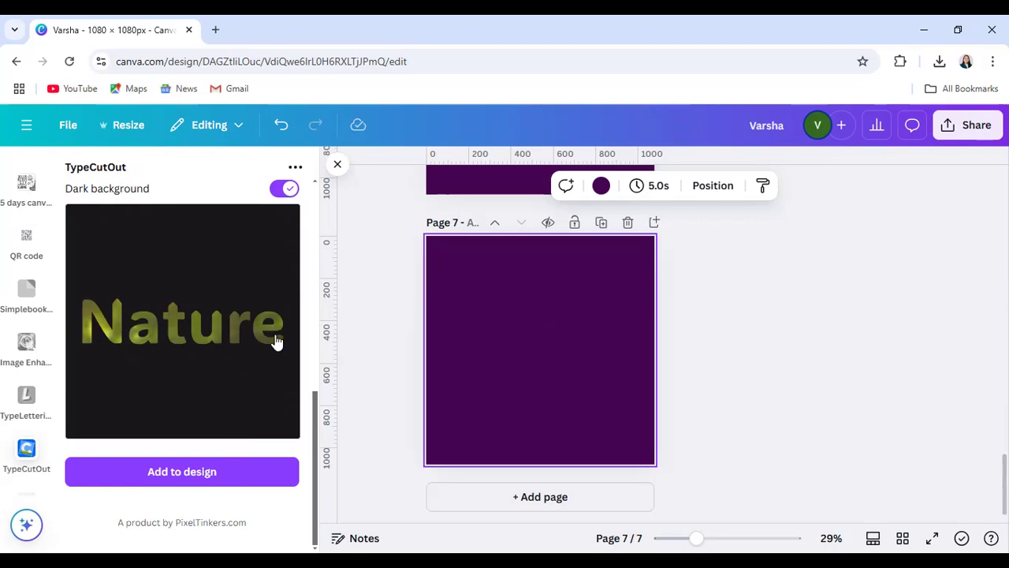
scroll(202, 376, up, 5)
scroll(203, 380, down, 1)
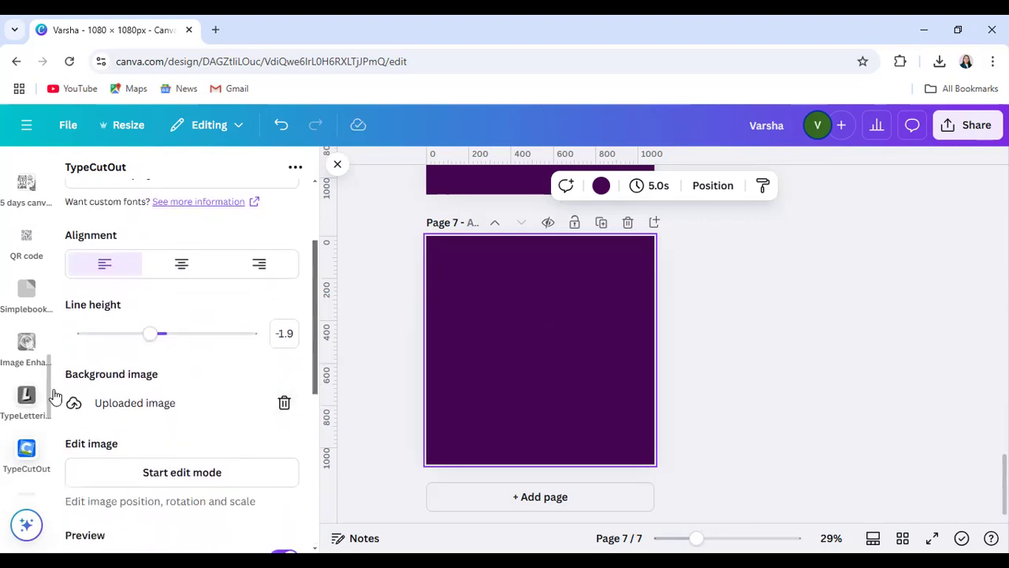
click(284, 402)
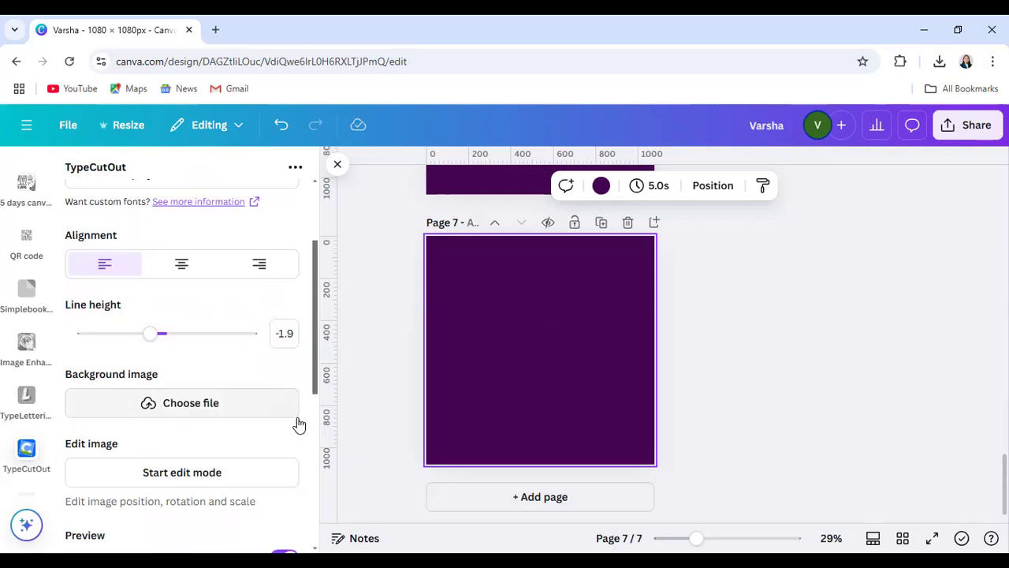
Upload today's PNG file from the Downloads folder as the new background image and check the text preview
scroll(260, 429, down, 1)
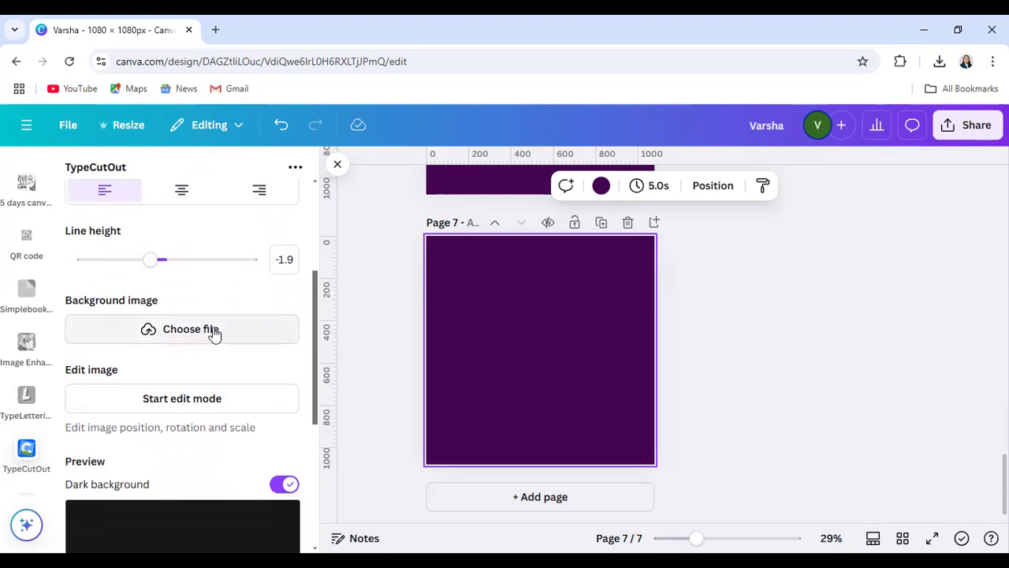
click(188, 329)
click(164, 145)
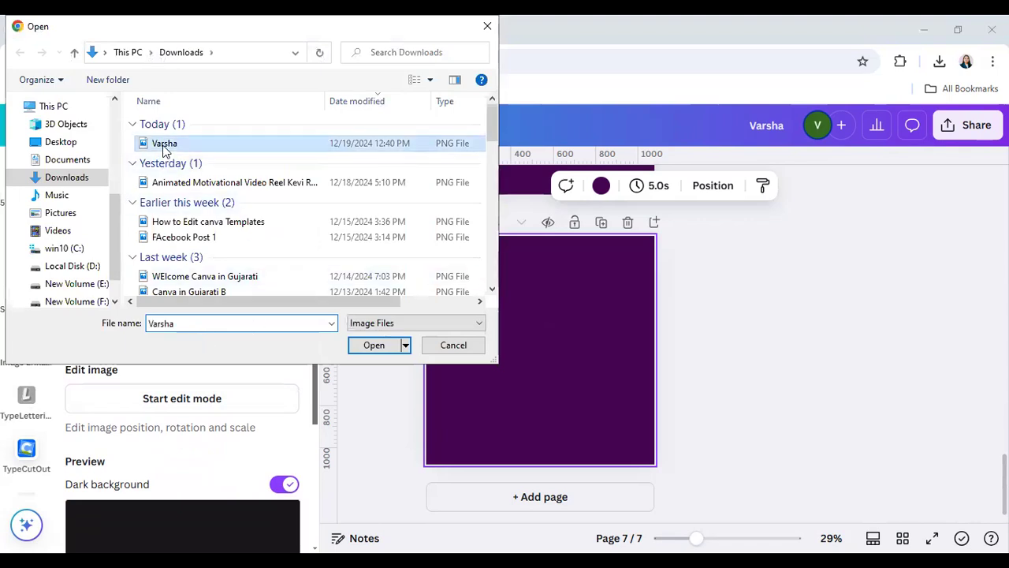
click(371, 346)
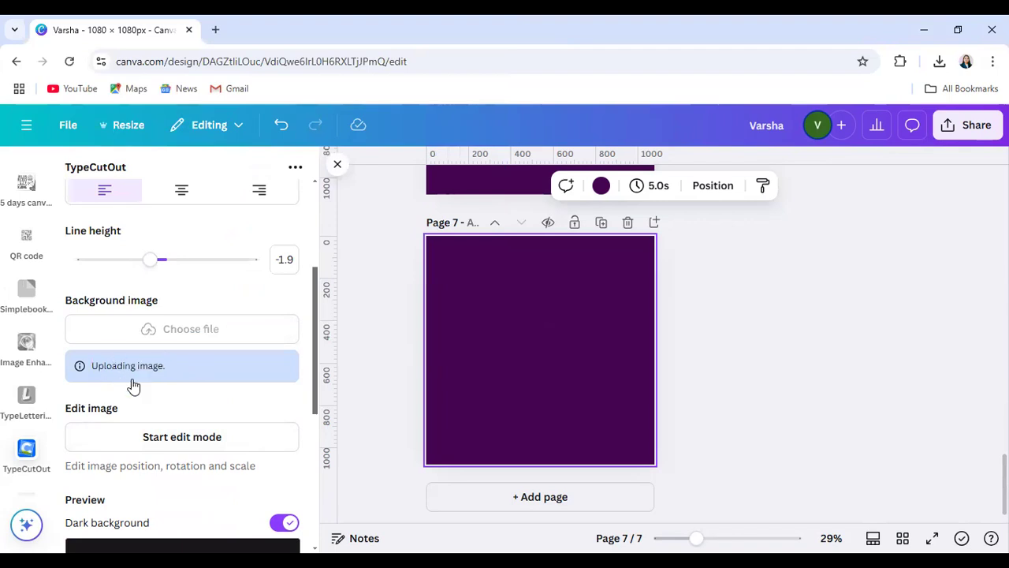
scroll(233, 371, down, 5)
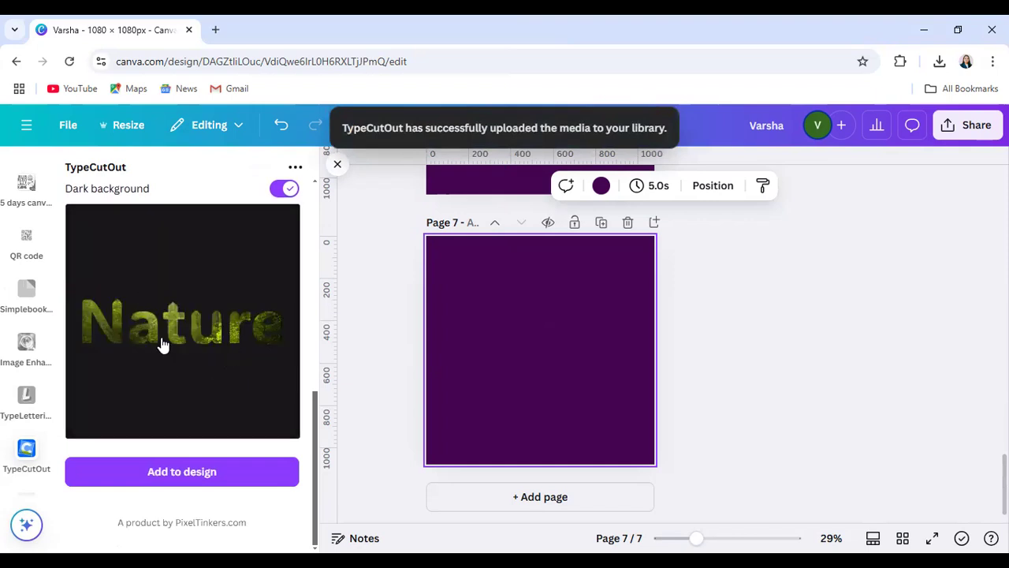
Move the forest background image downward behind the Nature text in edit mode and finish editing
scroll(176, 368, up, 3)
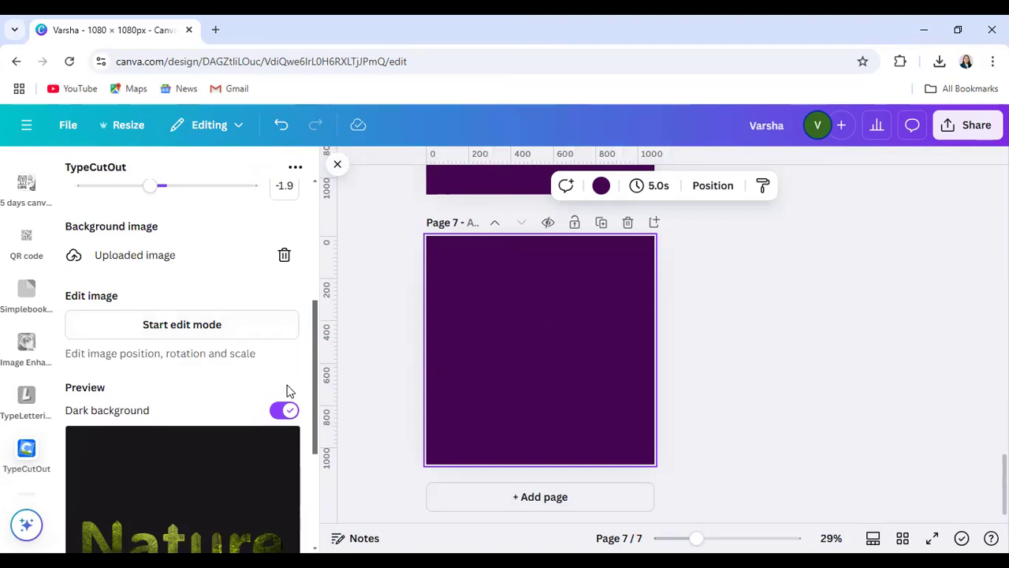
click(198, 325)
scroll(223, 476, down, 3)
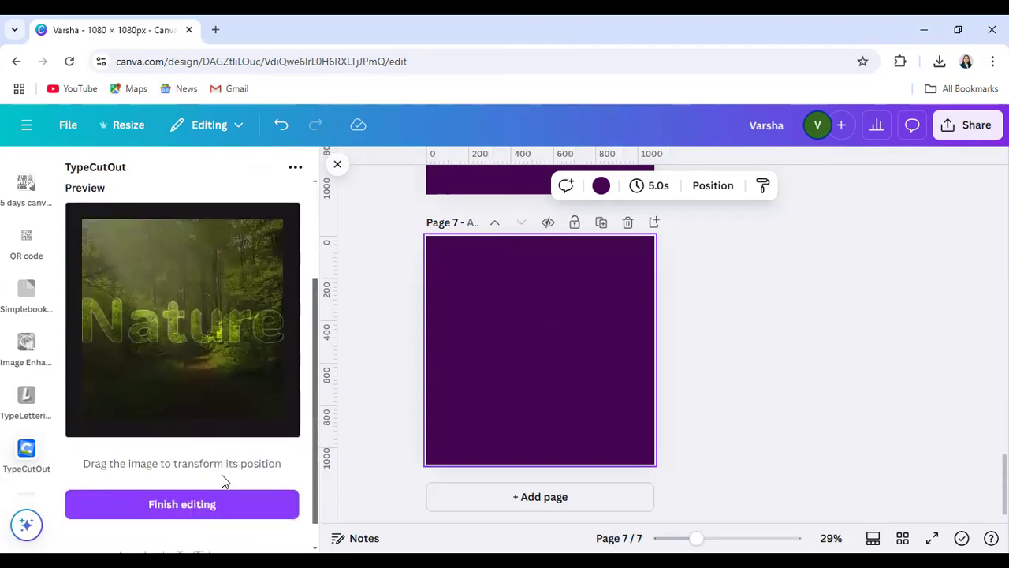
drag(230, 379, 229, 452)
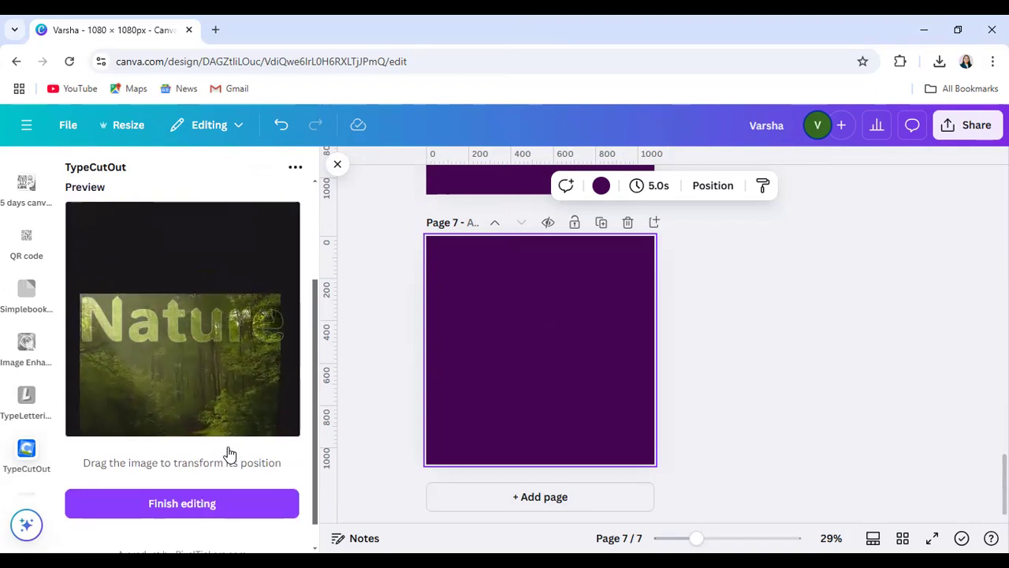
click(226, 509)
Add the Nature cut-out to page 7, enlarge it to span most of the page width, move it inside the margins and deselect it
click(203, 495)
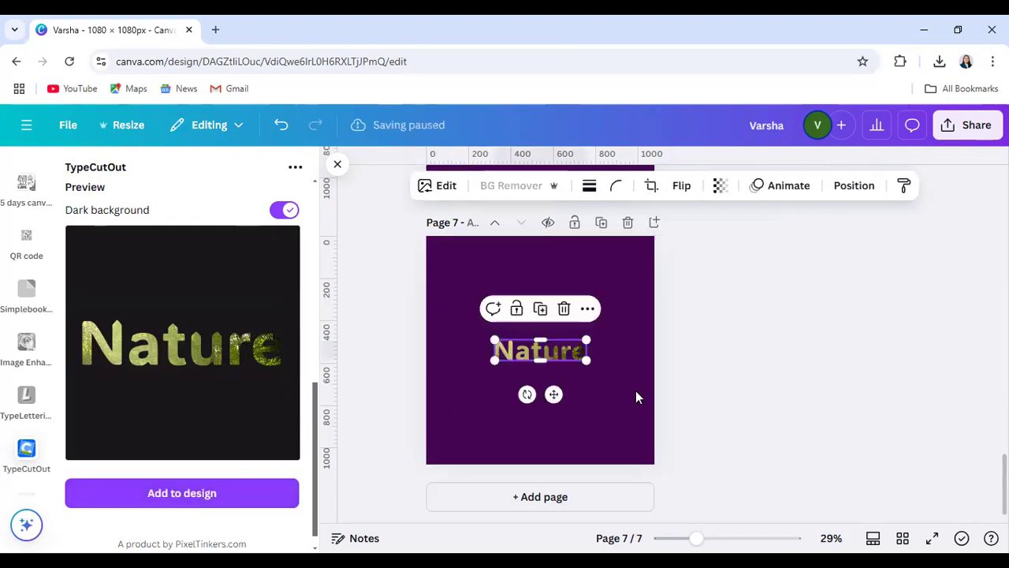
drag(586, 360, 668, 379)
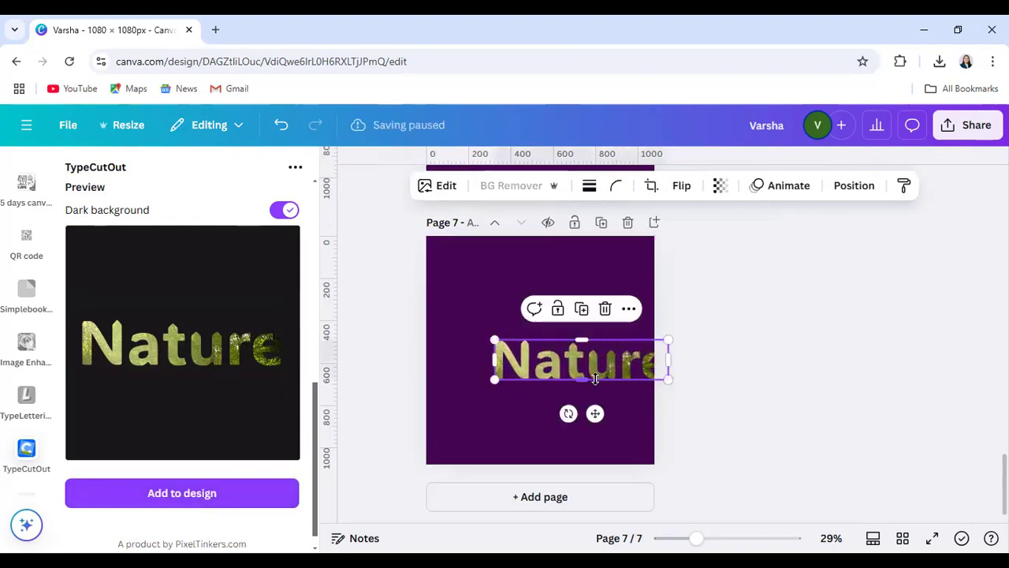
drag(595, 377, 547, 354)
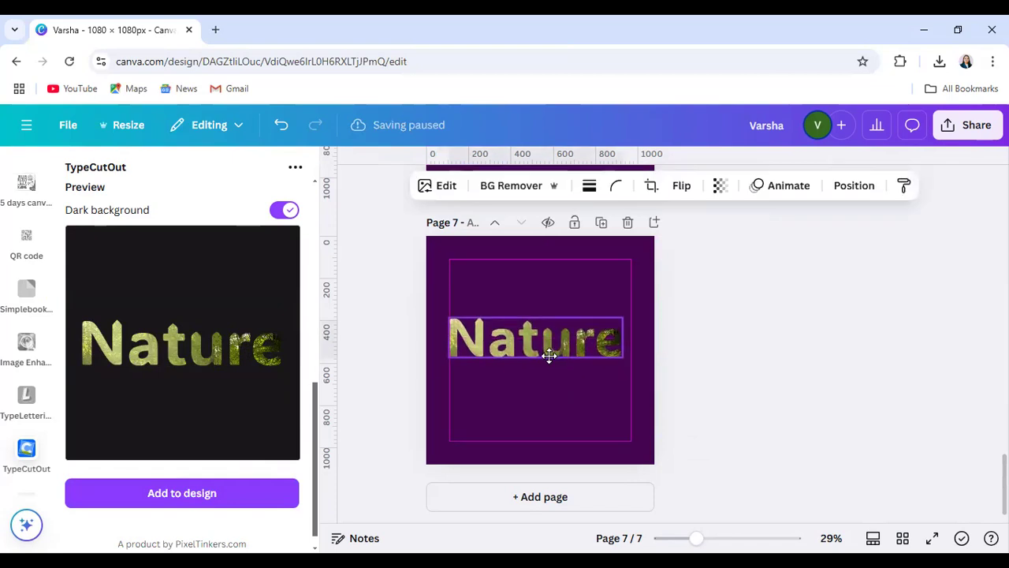
click(678, 351)
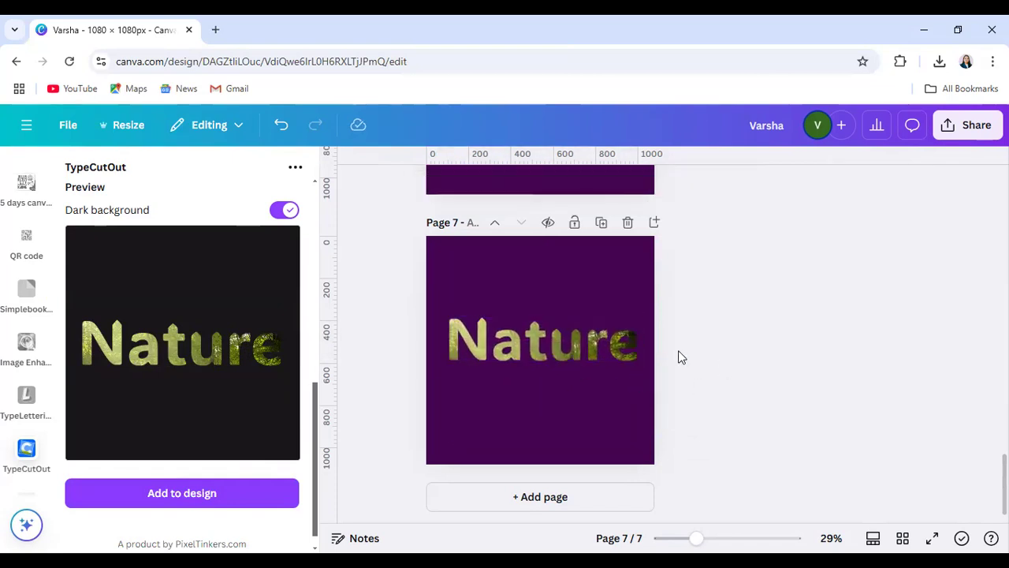
Close the TypeCutOut settings and select the Nature graphic on page 7
click(336, 164)
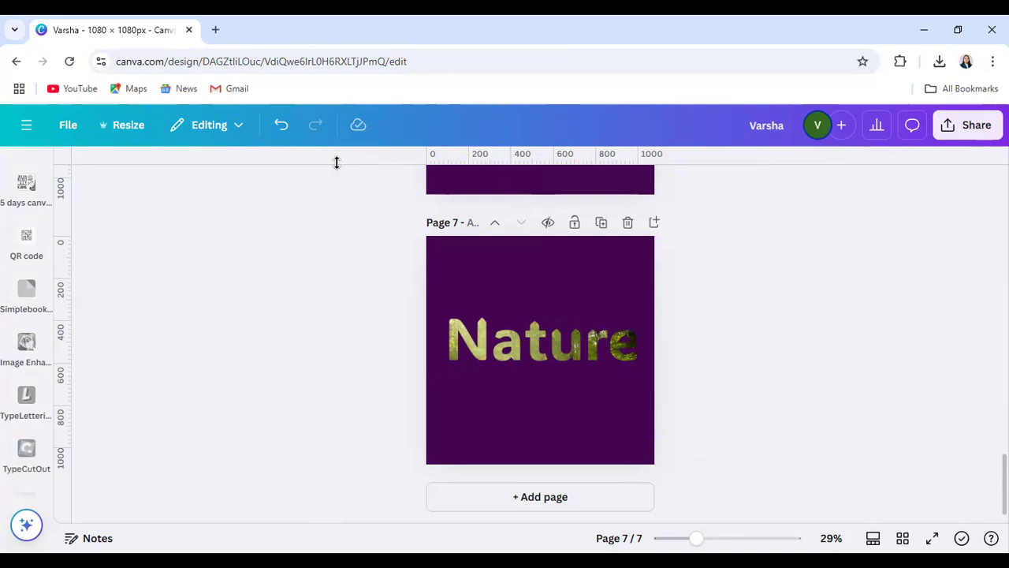
click(542, 337)
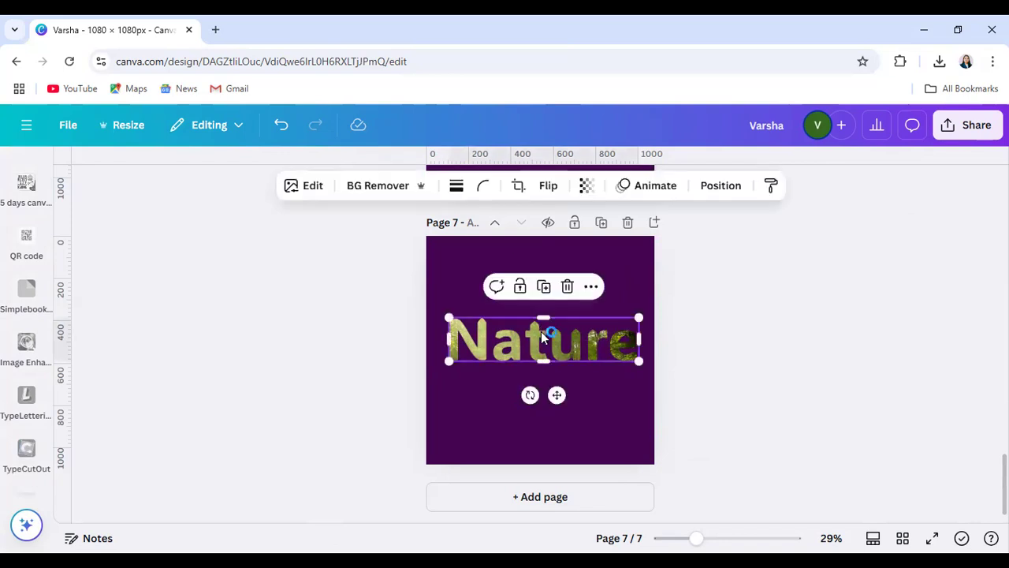